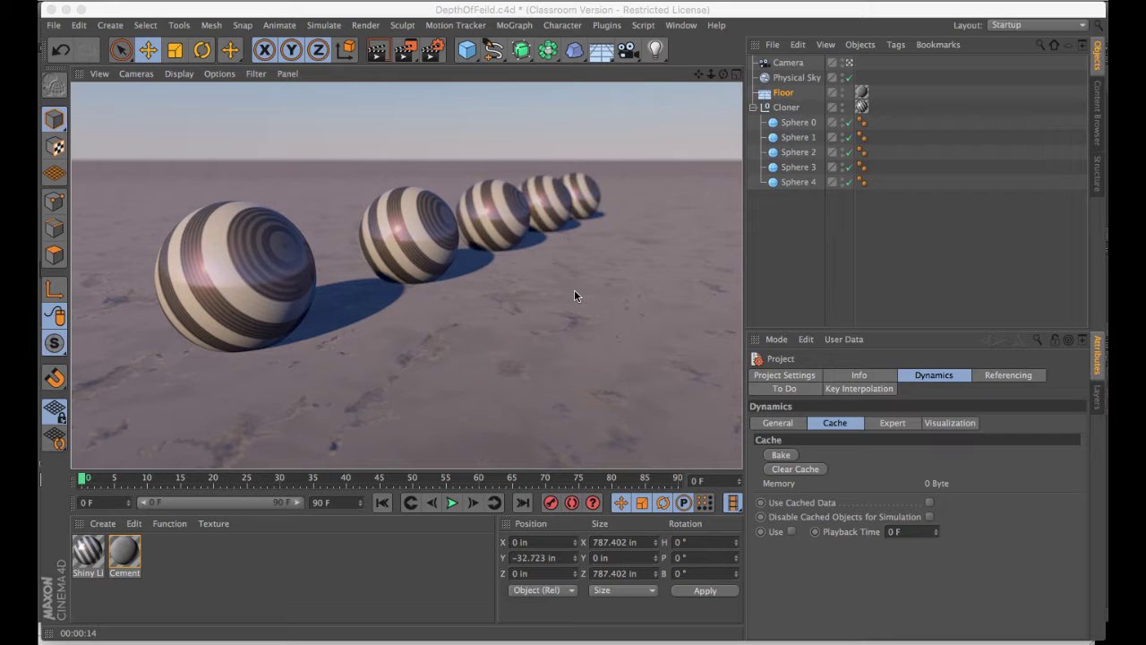
- Start a new scene with a Sphere parented under a MoGraph Cloner
key(super+n)
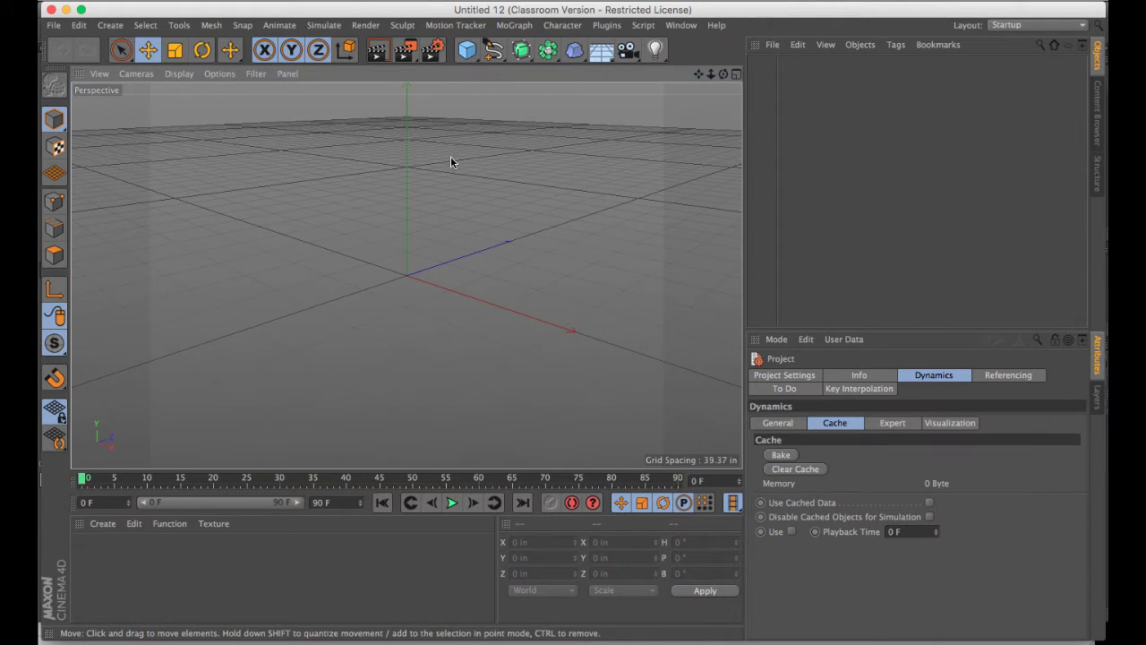
drag(472, 53, 772, 97)
click(515, 25)
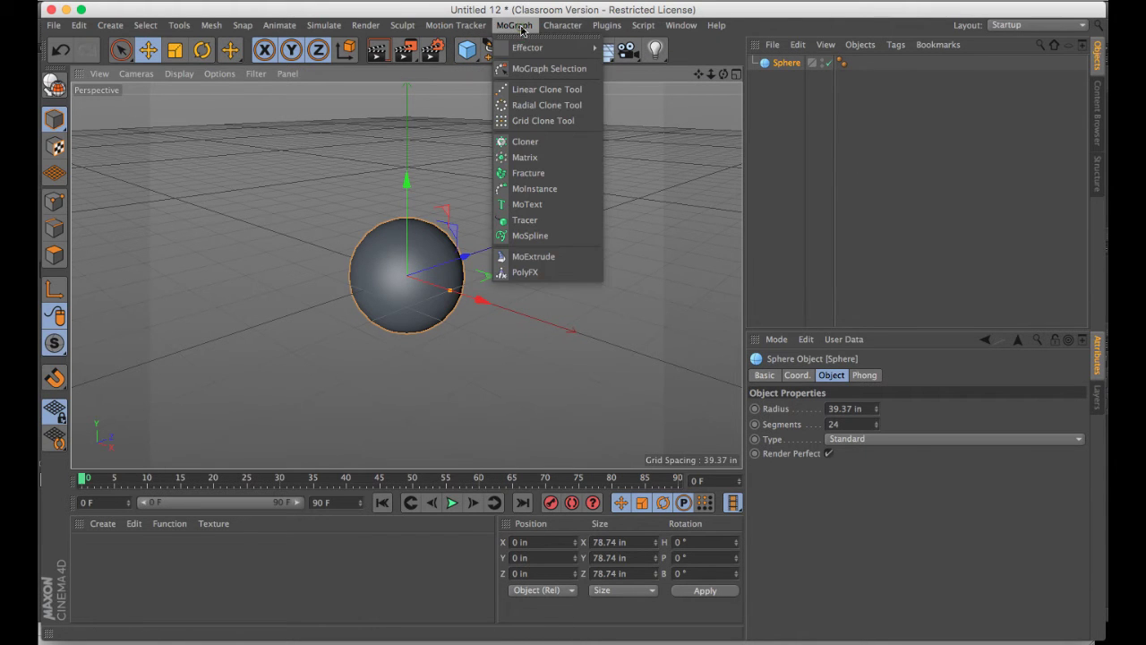
click(534, 144)
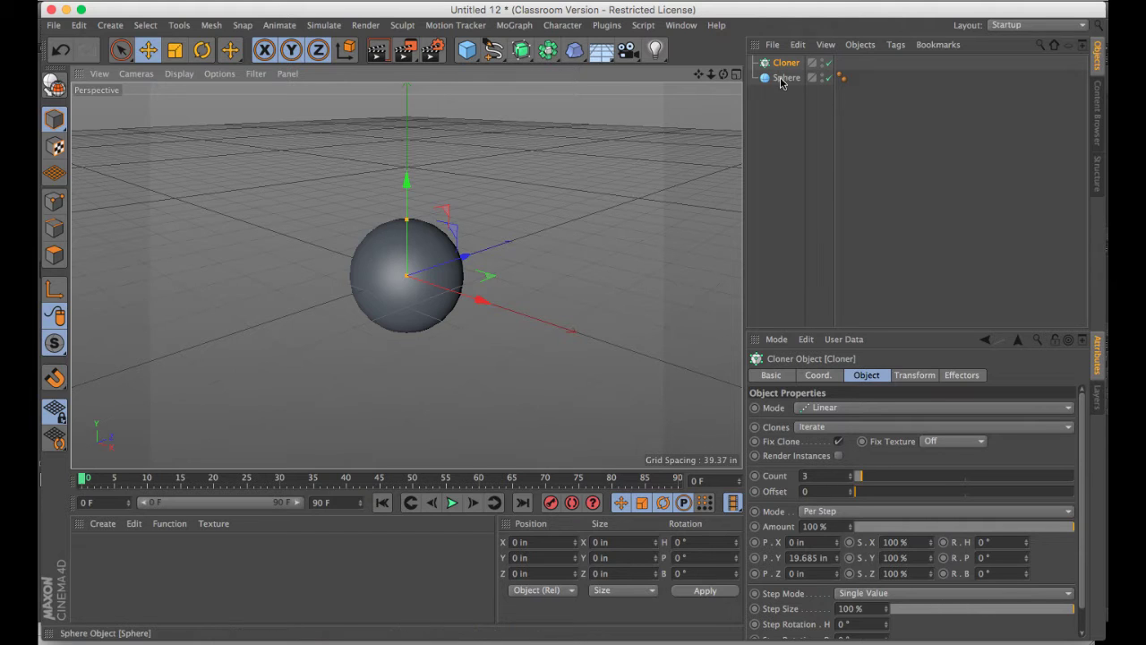
drag(784, 79, 788, 66)
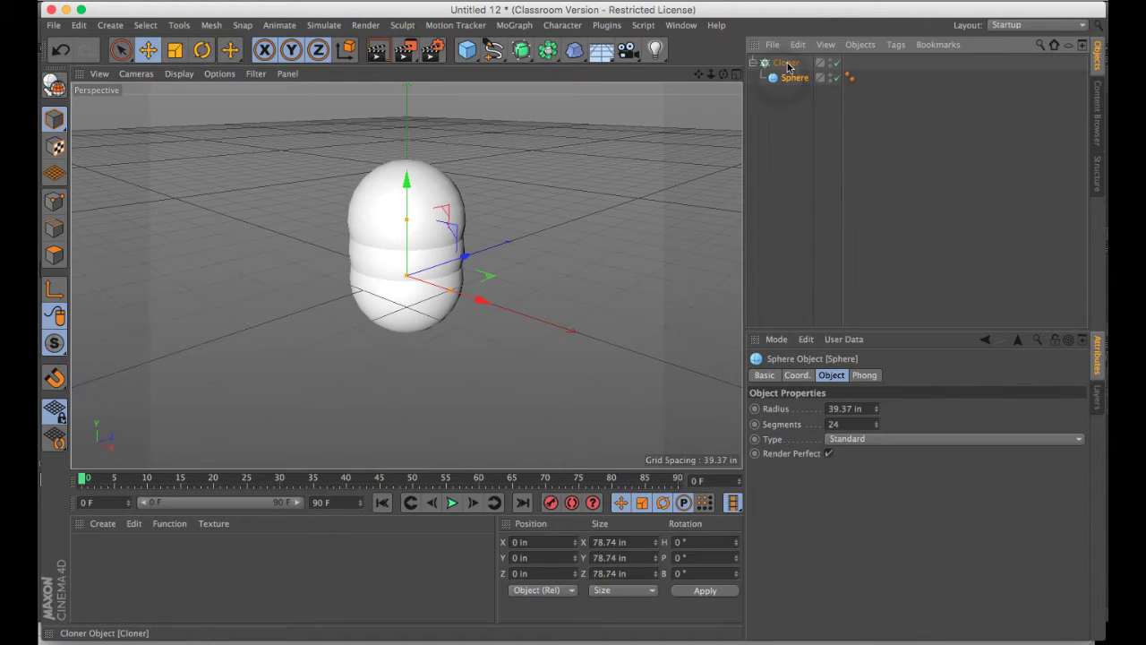
click(787, 63)
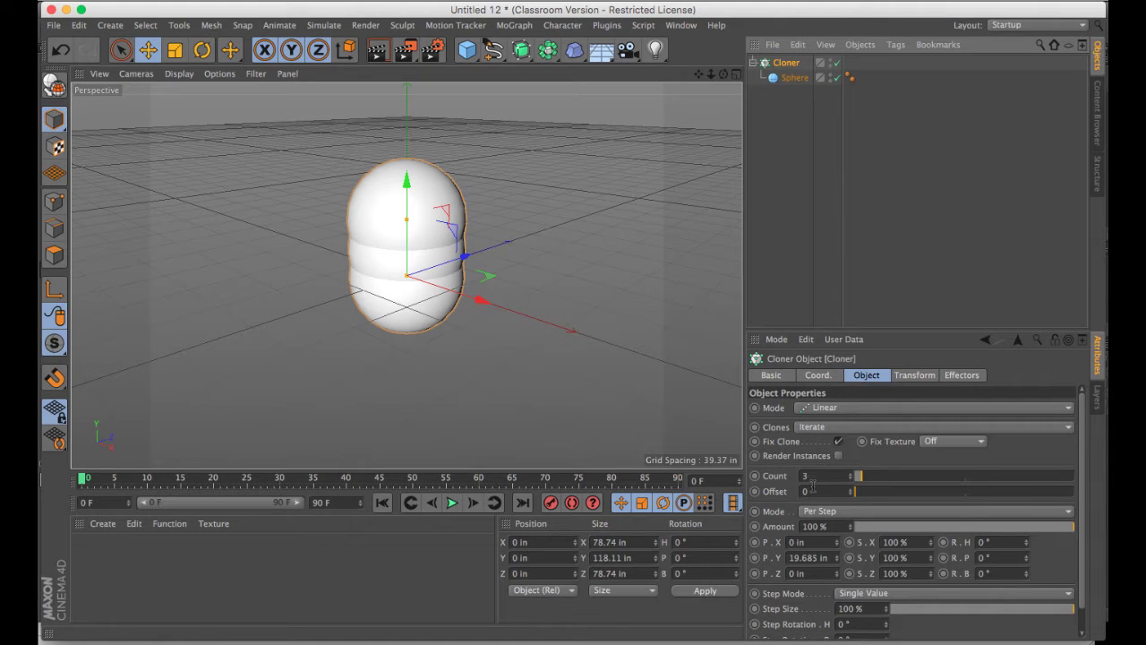
- Set the Cloner to 6 clones with position spacing P.Y 0 and P.Z 150 in
double_click(810, 558)
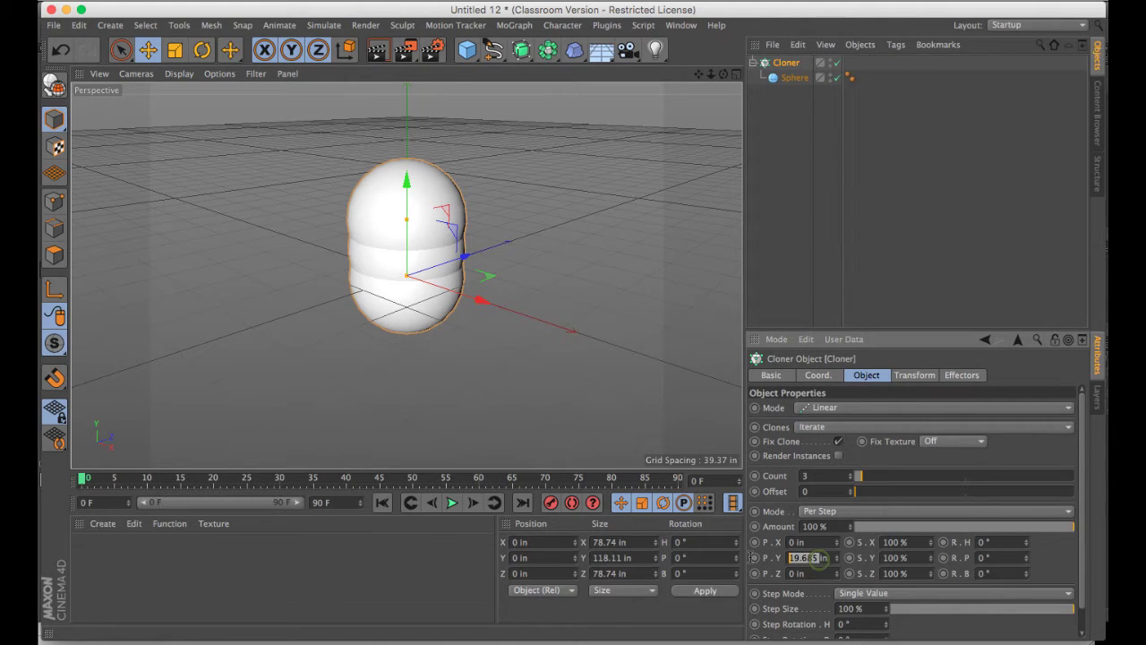
text(0)
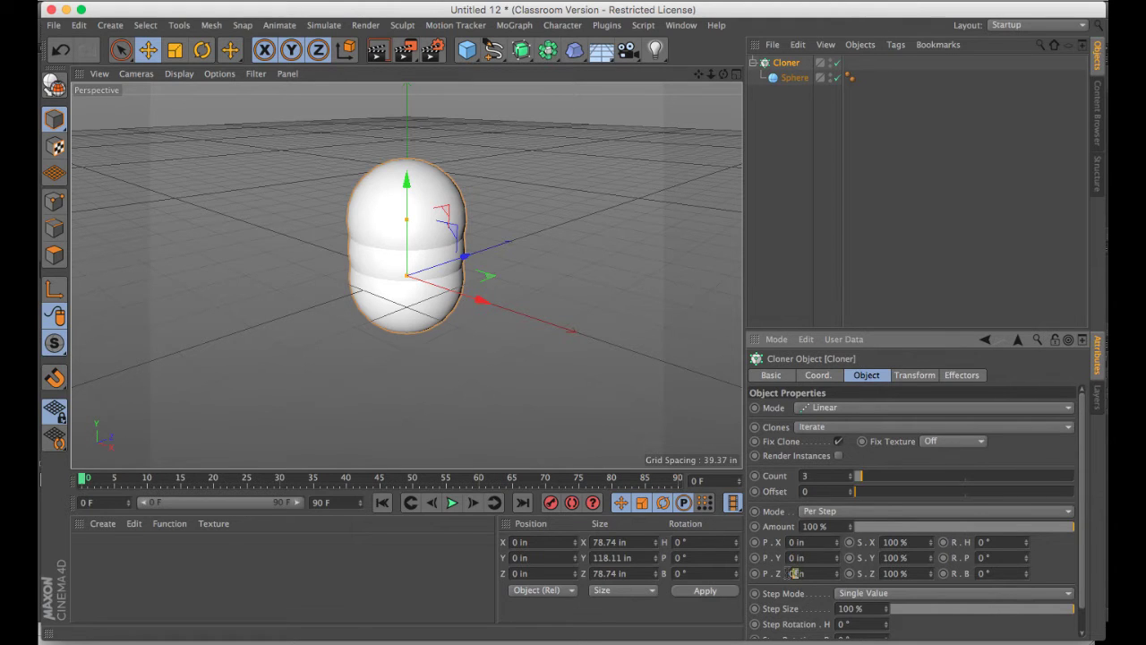
double_click(795, 573)
text(15)
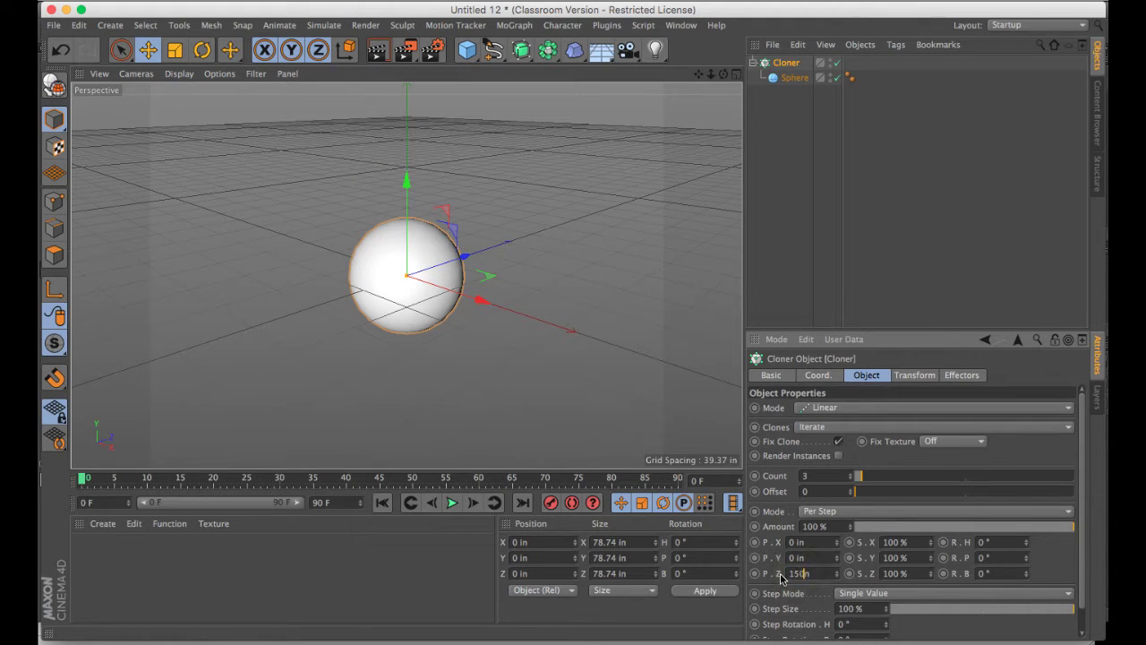
double_click(839, 475)
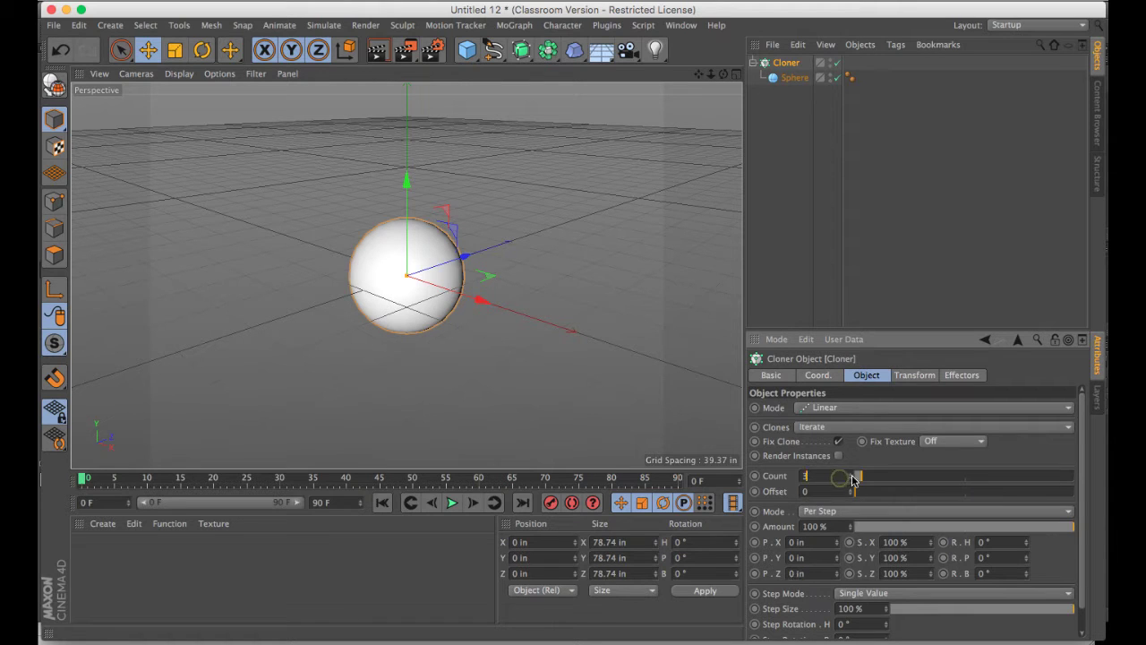
double_click(812, 571)
key(Return)
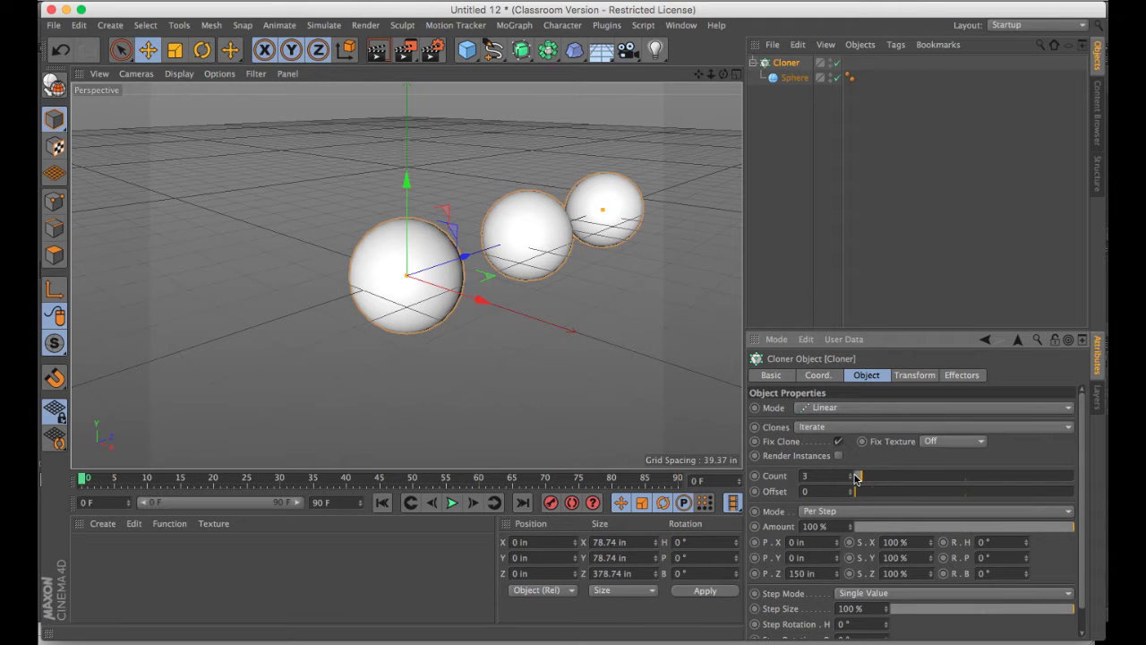
drag(852, 478, 857, 474)
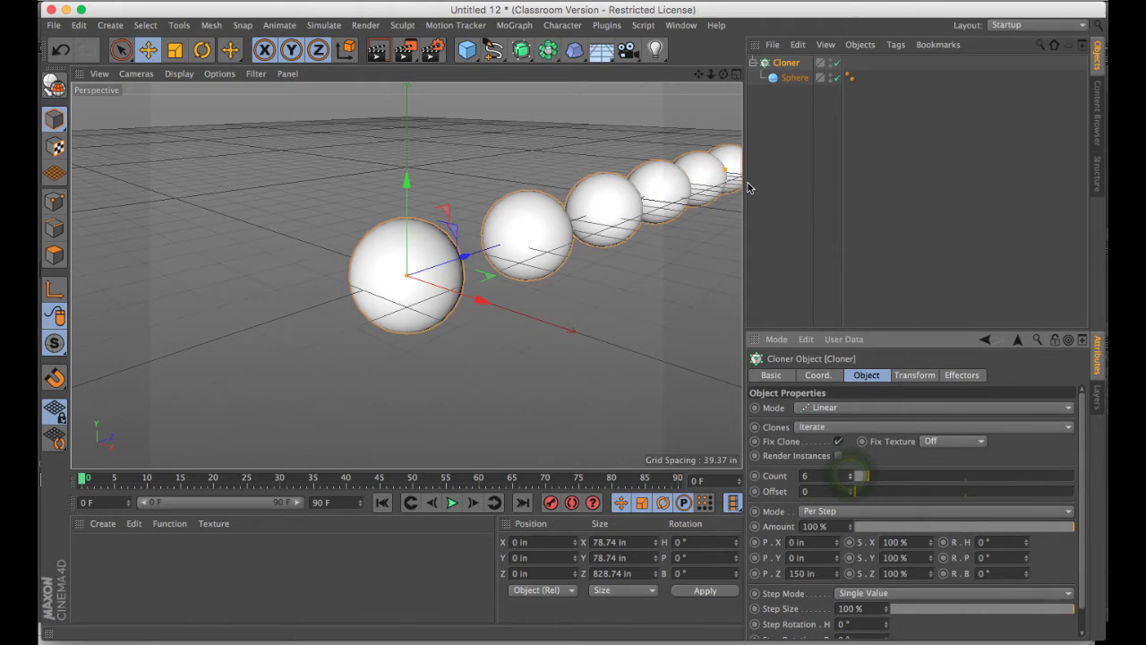
drag(726, 79, 761, 94)
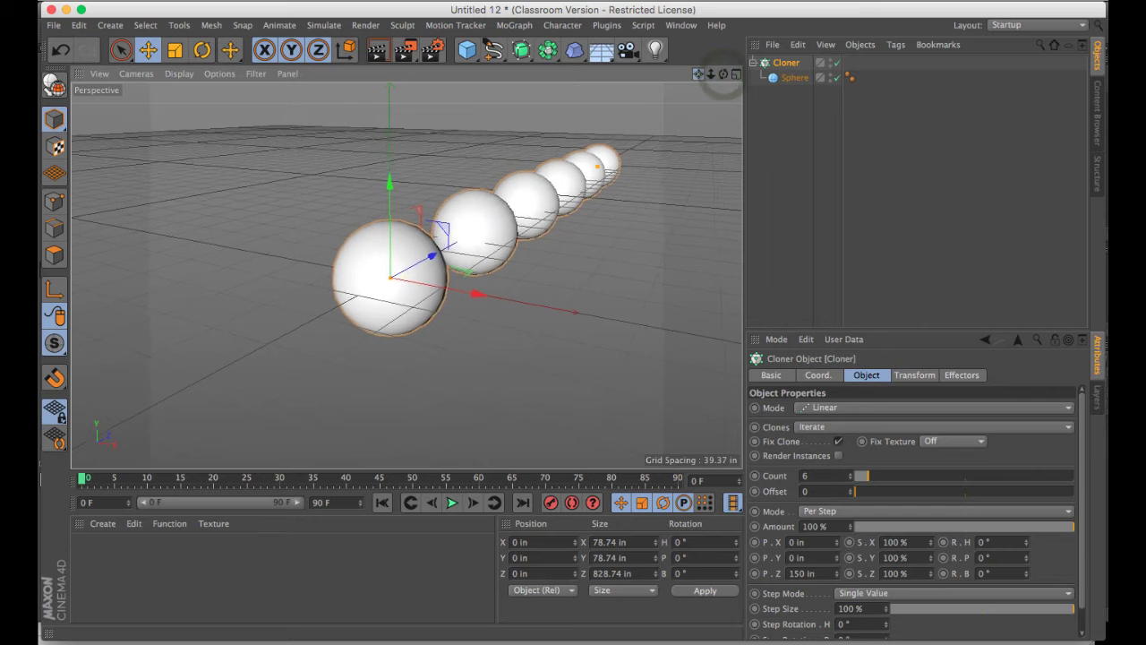
drag(698, 74, 590, 109)
drag(724, 75, 723, 80)
- Add a Floor lowered beneath the six spheres, and add a Camera to the scene
click(600, 50)
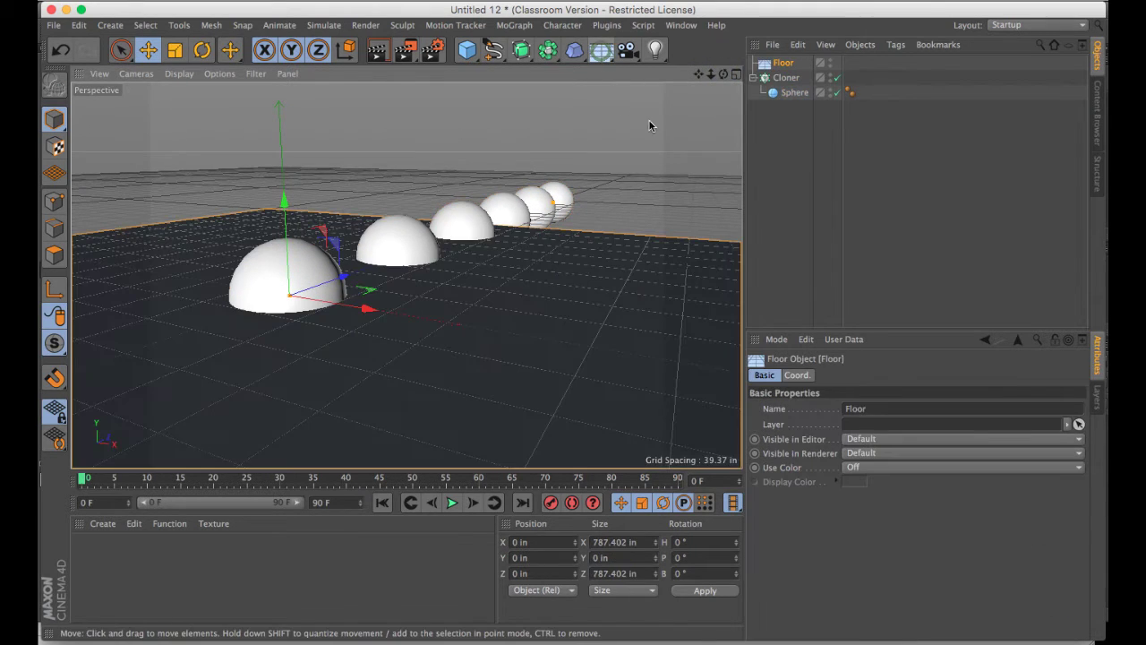
drag(283, 199, 283, 252)
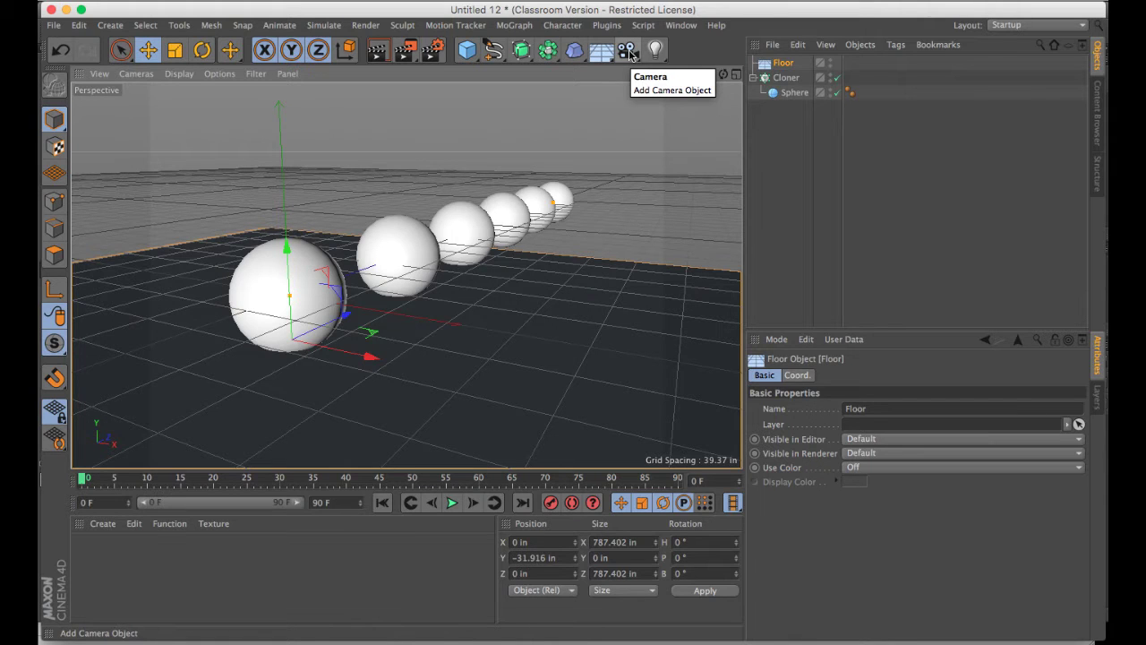
click(628, 52)
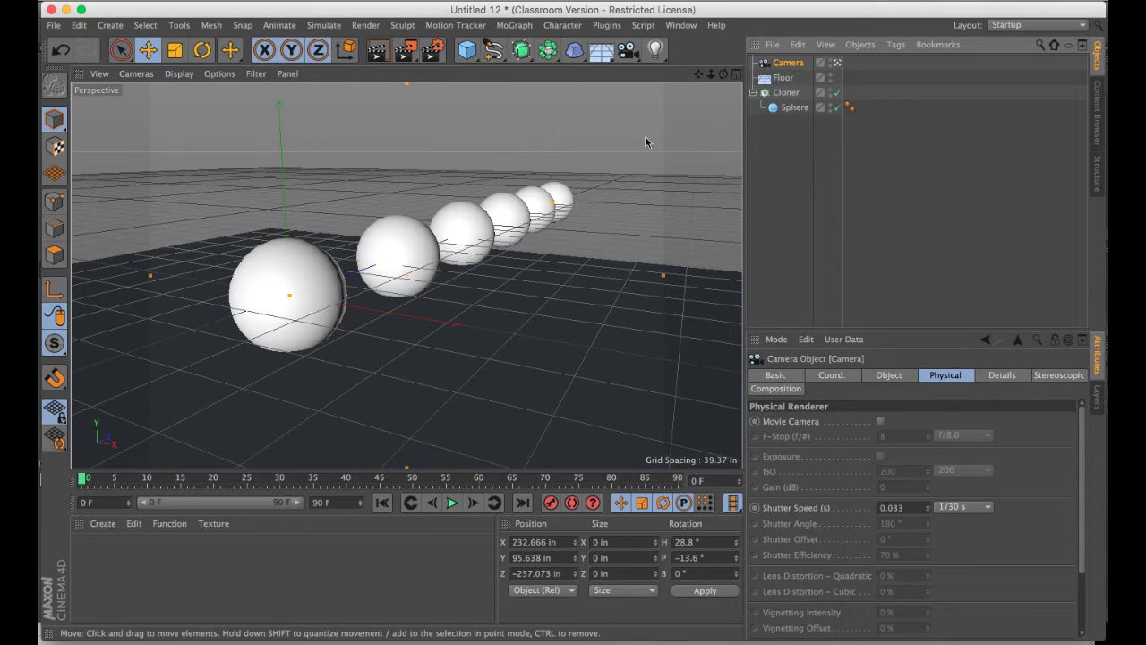
- Add a Depth of Field post effect to the render settings (5% blur strength, 100% distance blur)
click(432, 52)
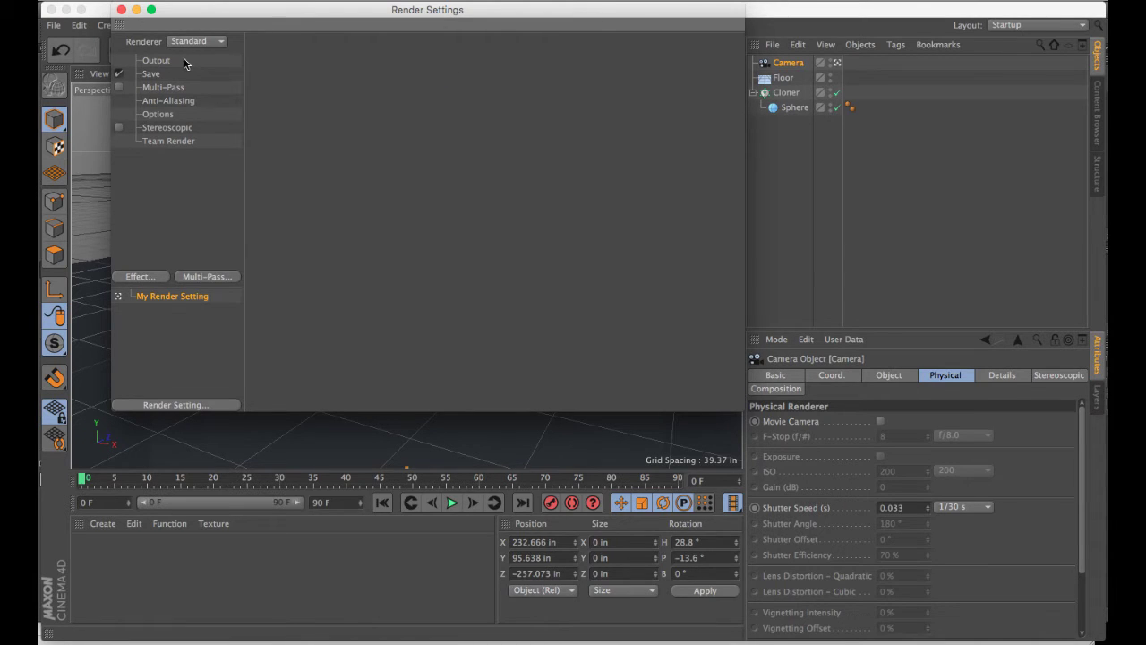
click(142, 277)
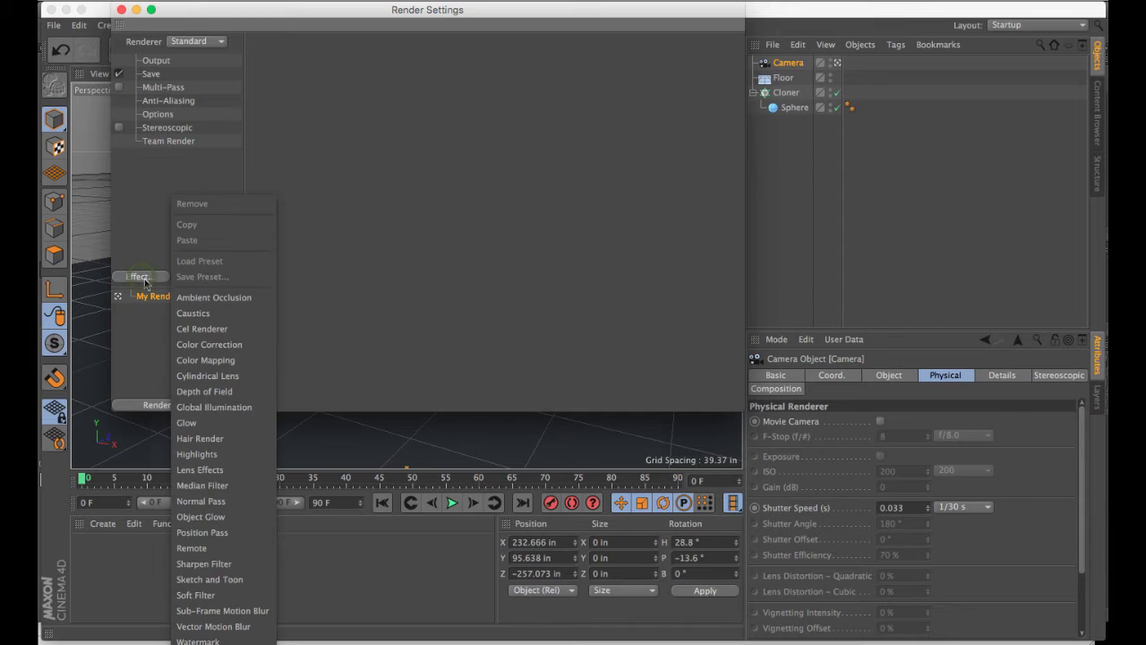
click(196, 392)
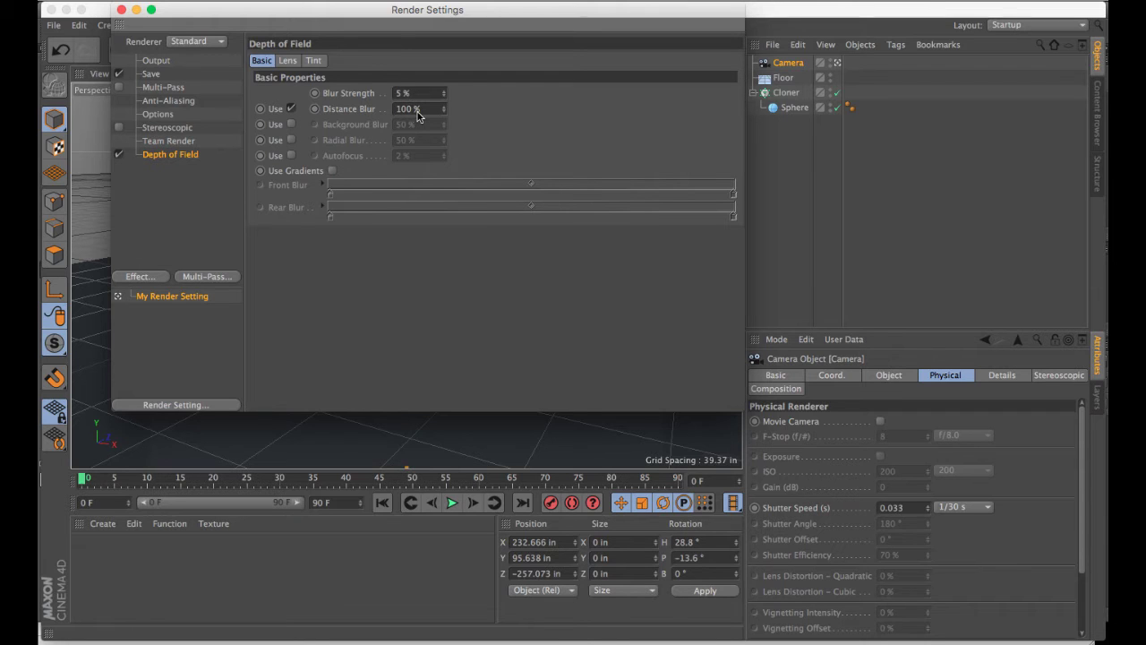
click(122, 11)
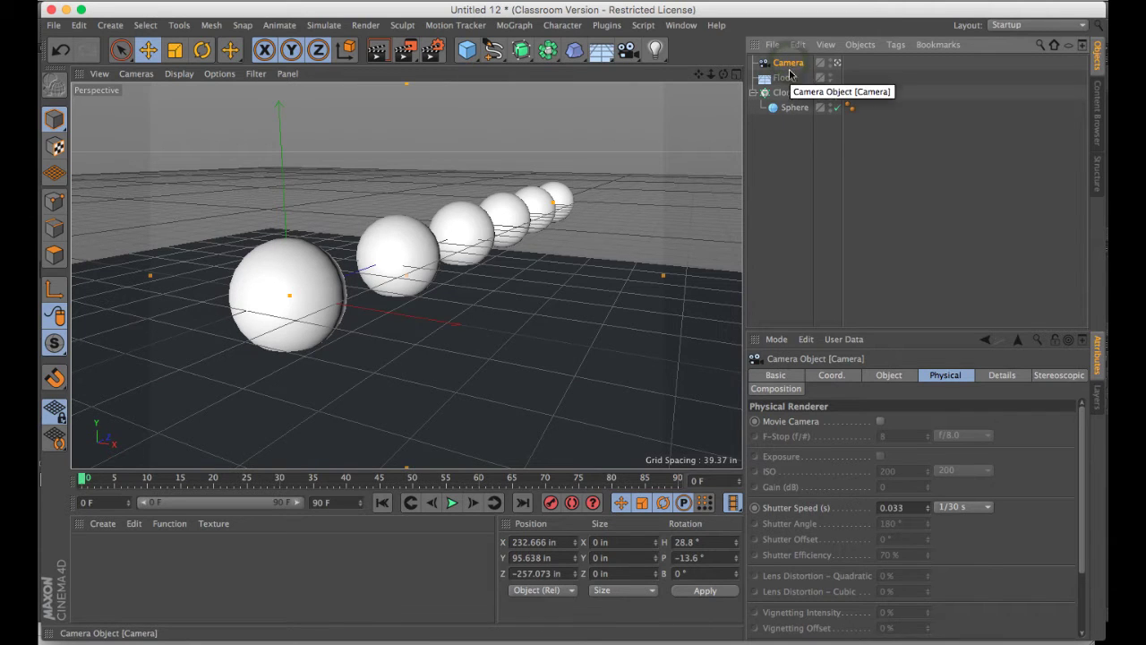
- Turn on the camera's DOF Map Rear Blur, running 0 to 393.701 in, in its Details tab
click(1001, 376)
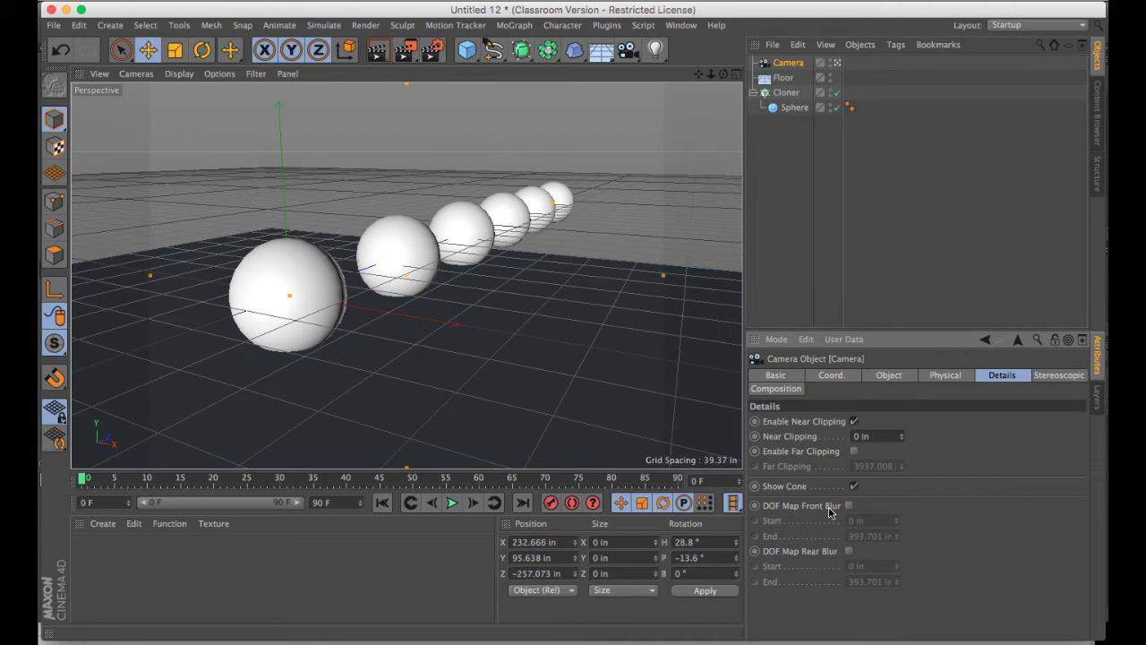
click(848, 552)
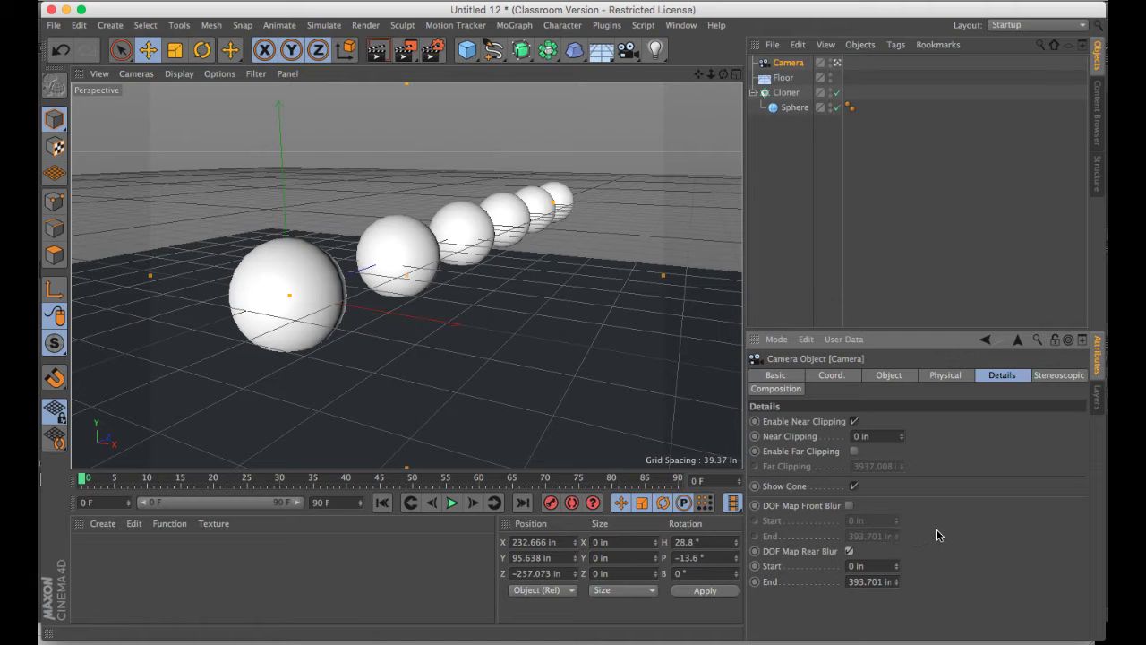
click(735, 74)
- In the enlarged top view, toggle rear blur off and back on while adjusting the camera
drag(710, 73, 710, 148)
click(735, 73)
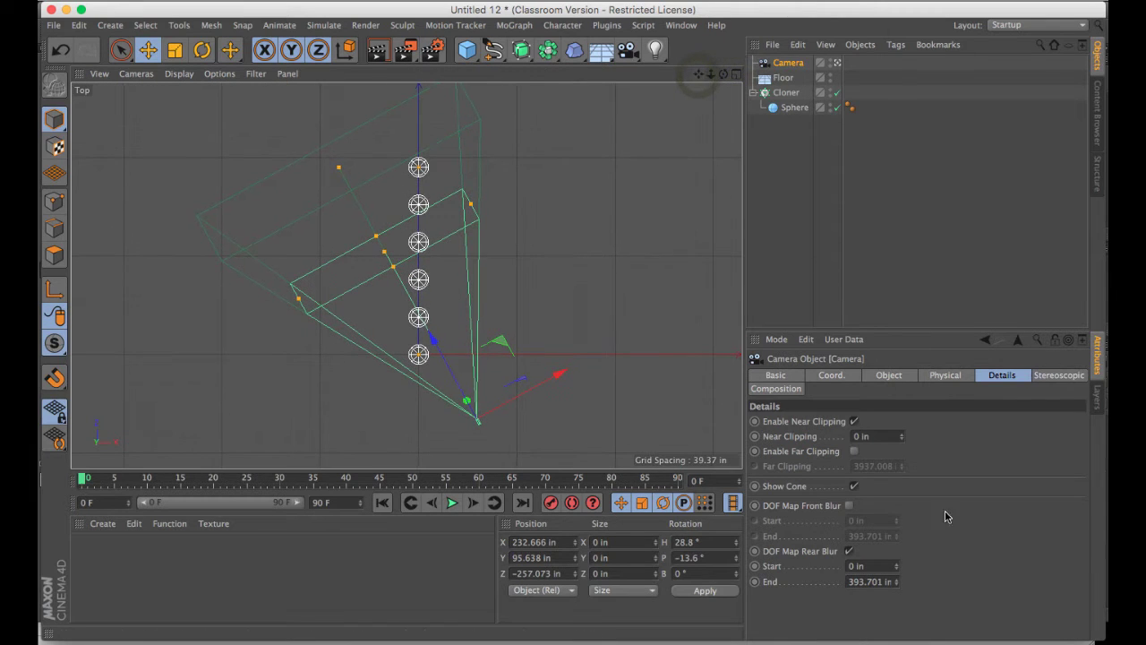
click(848, 551)
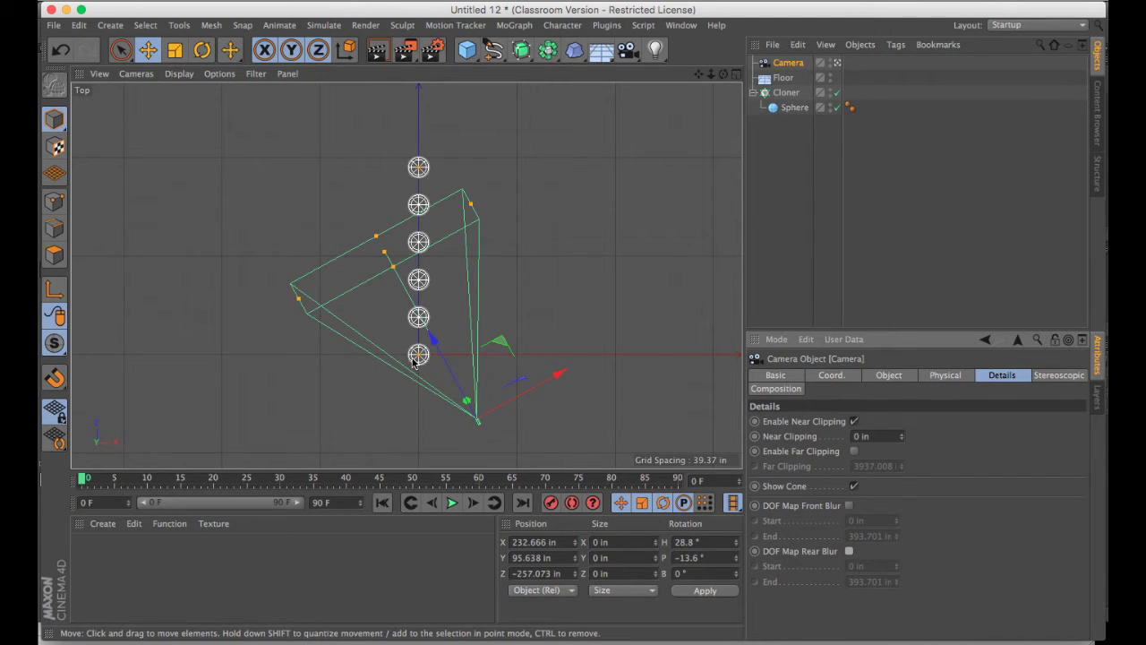
mouse_move(385, 255)
mouse_down()
mouse_move(408, 296)
mouse_move(385, 258)
mouse_up()
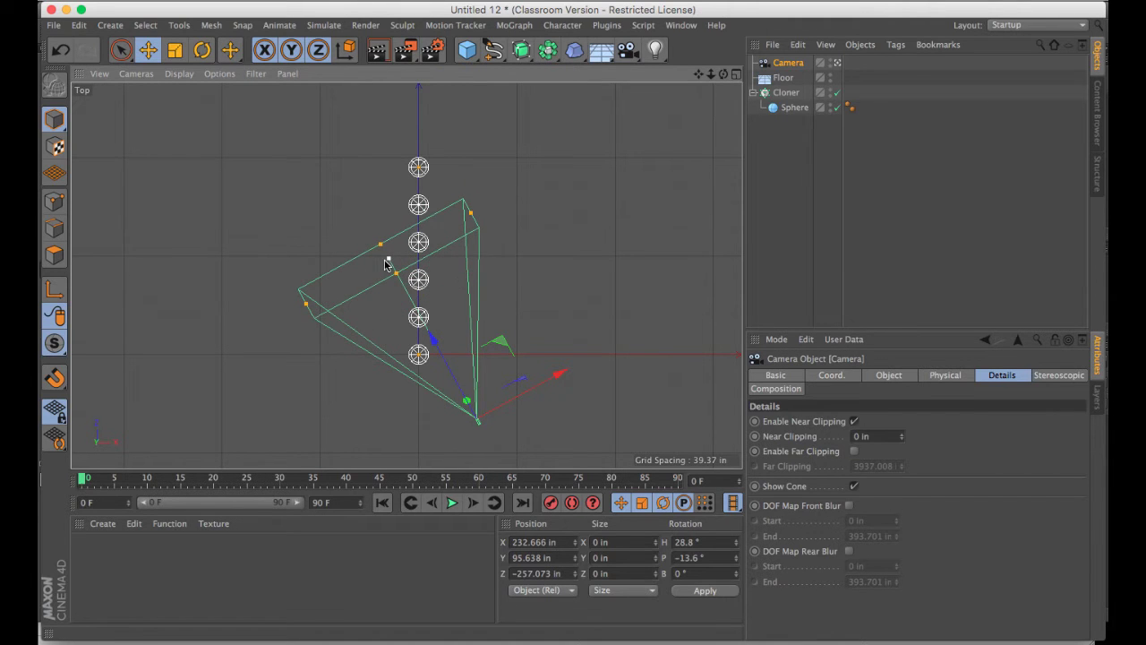
click(849, 551)
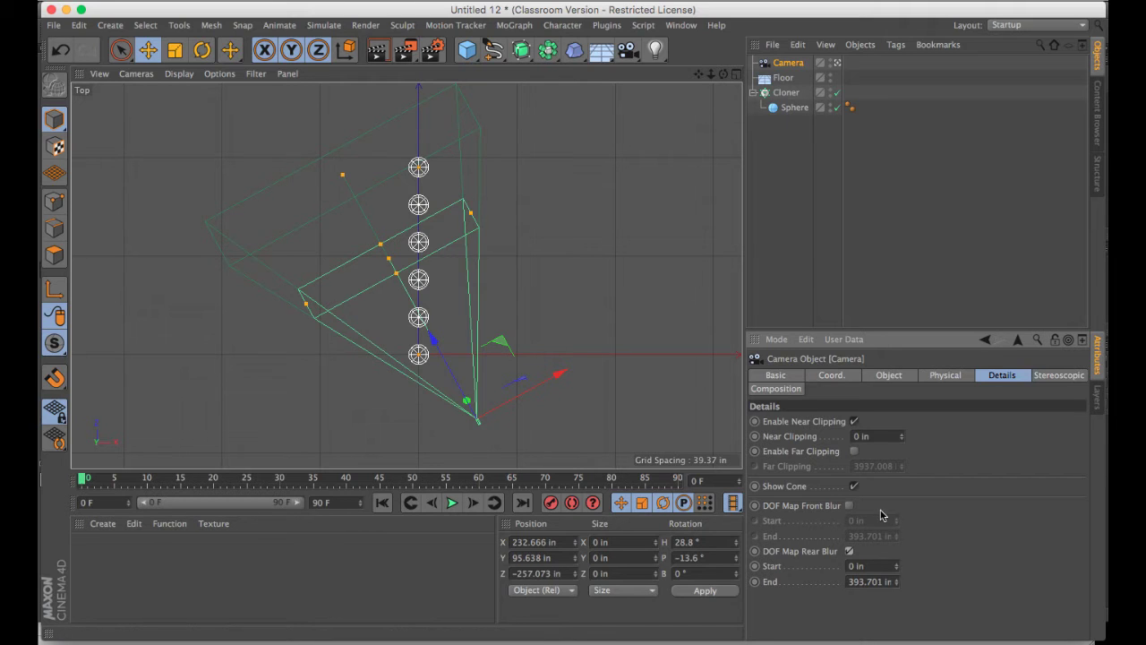
- Test front blur by pushing its end to 482.689 in, then disable front blur again
click(849, 506)
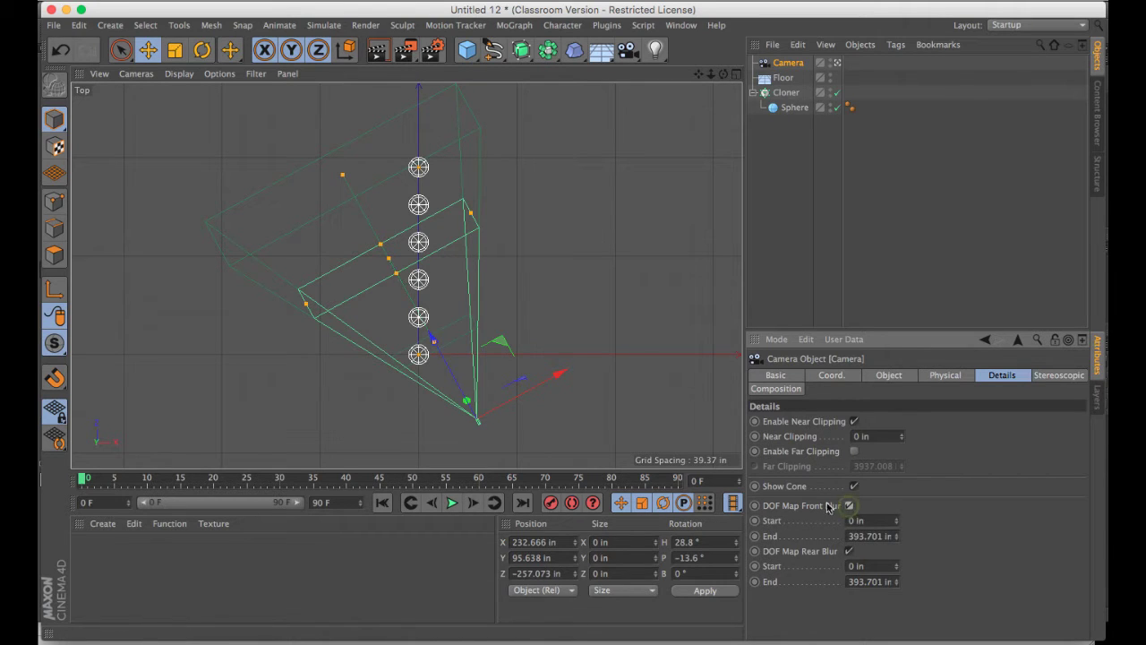
mouse_move(434, 346)
mouse_down()
mouse_move(450, 375)
mouse_move(430, 343)
mouse_move(445, 362)
mouse_up()
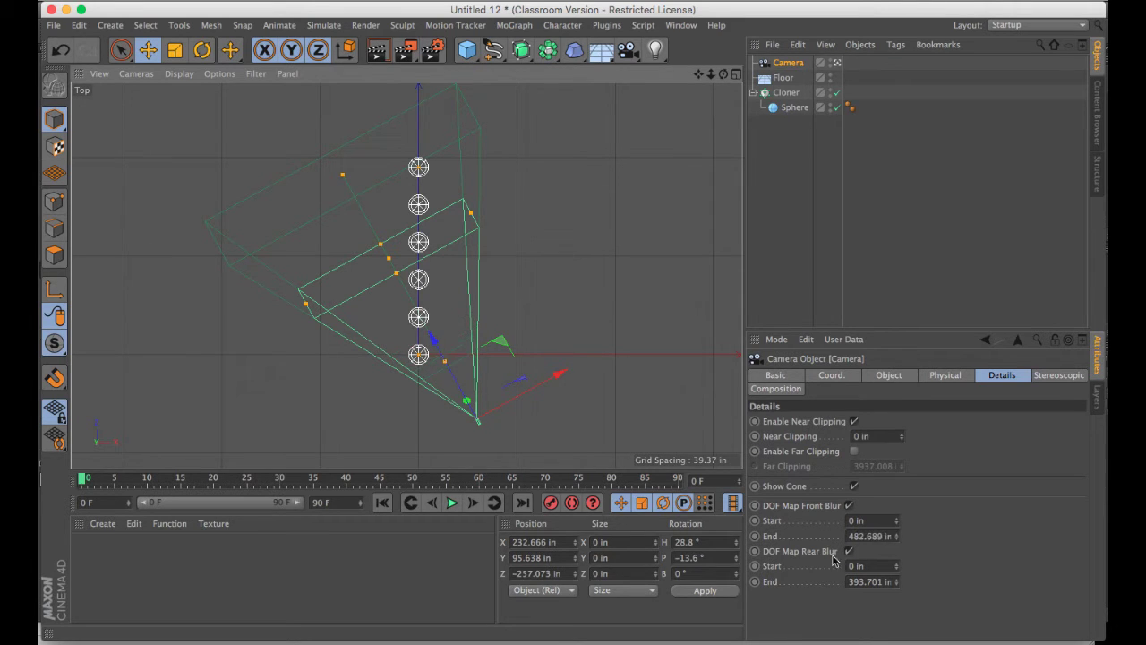
click(848, 507)
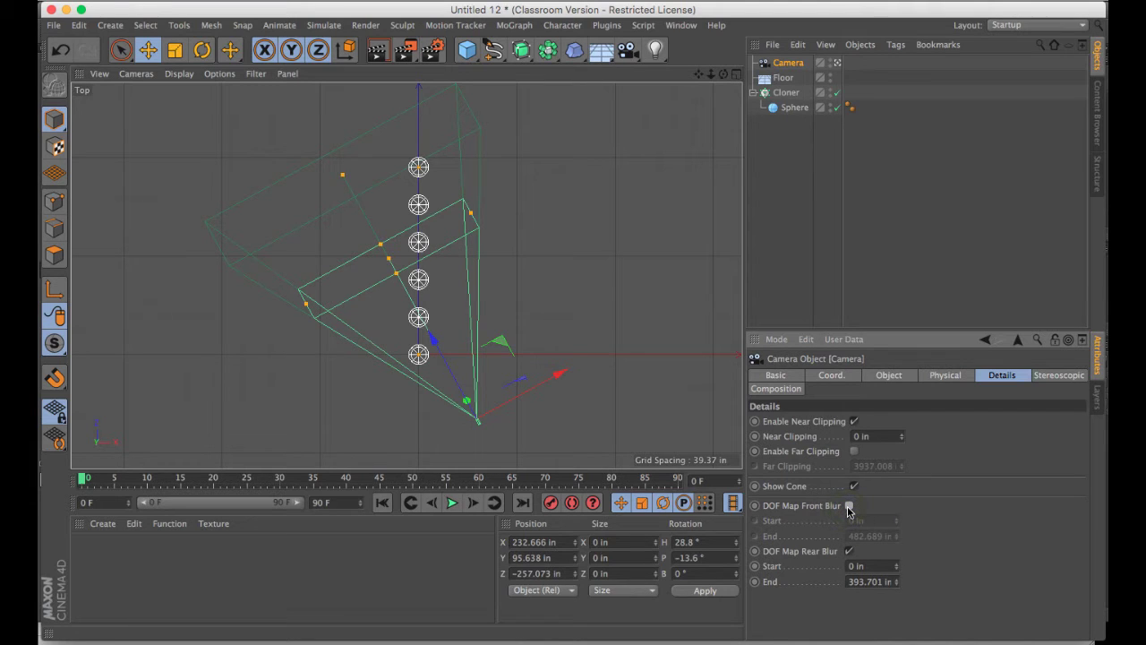
- Bring up the Camera's Object tab properties
click(792, 66)
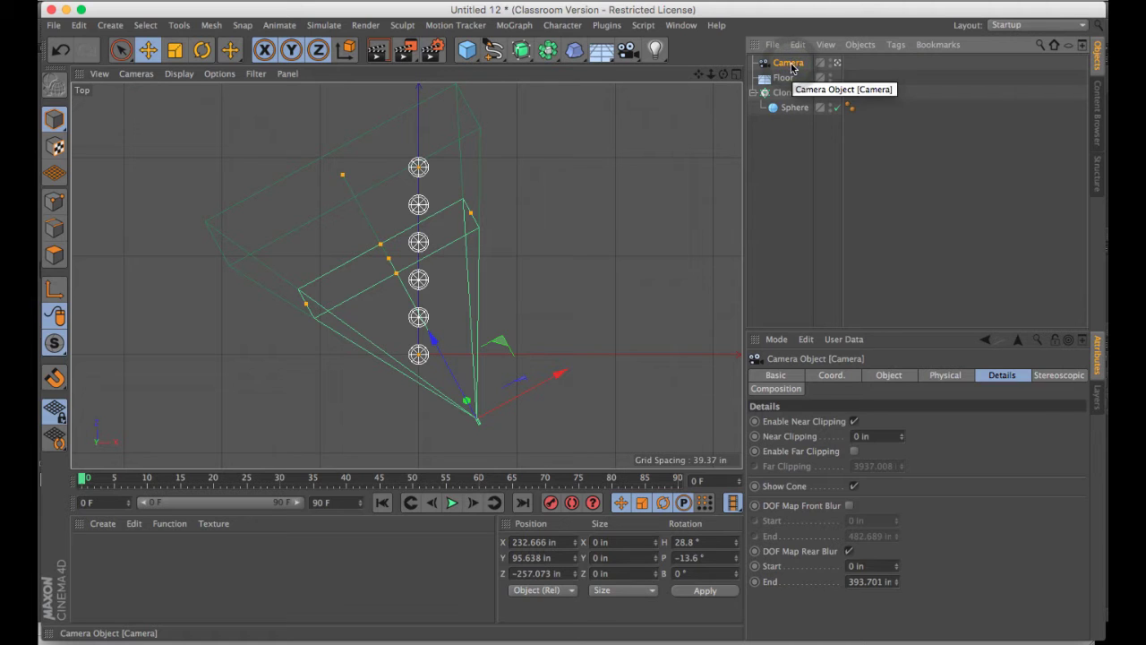
click(889, 376)
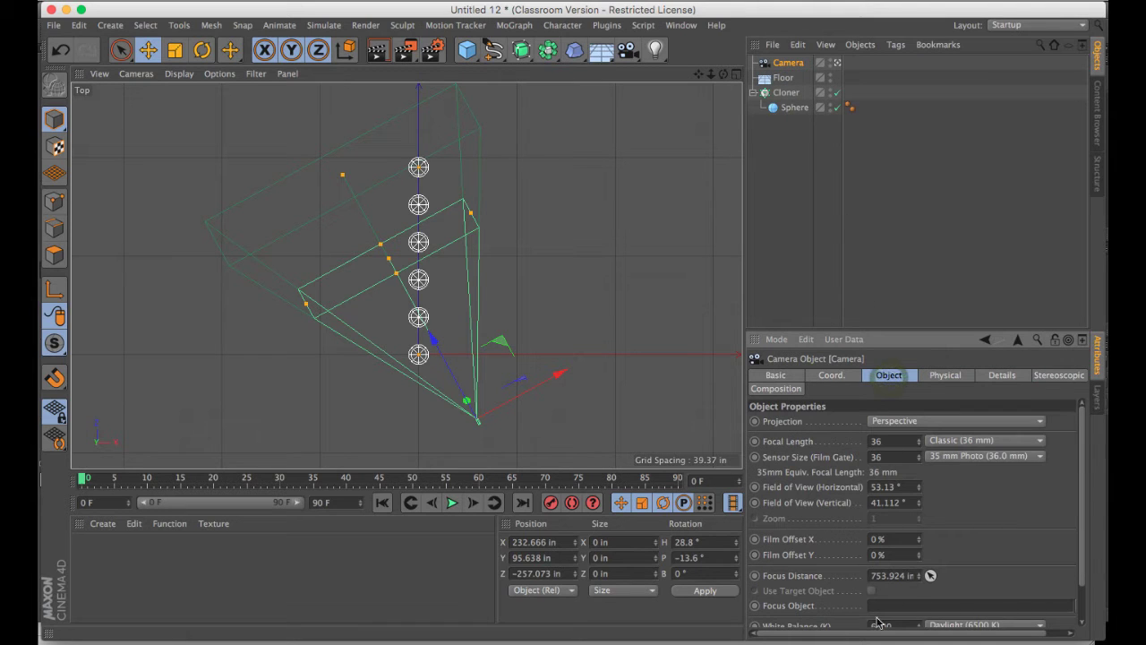
drag(900, 634, 918, 634)
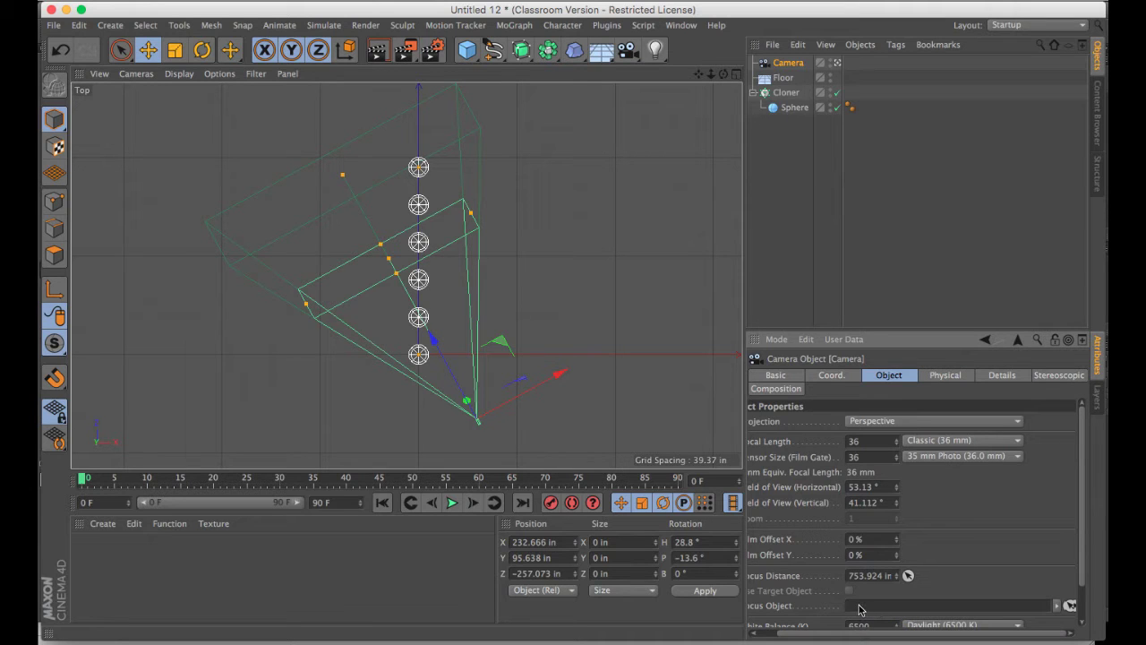
- Make the Cloner editable and expand it to find Sphere 0, the front sphere
click(785, 93)
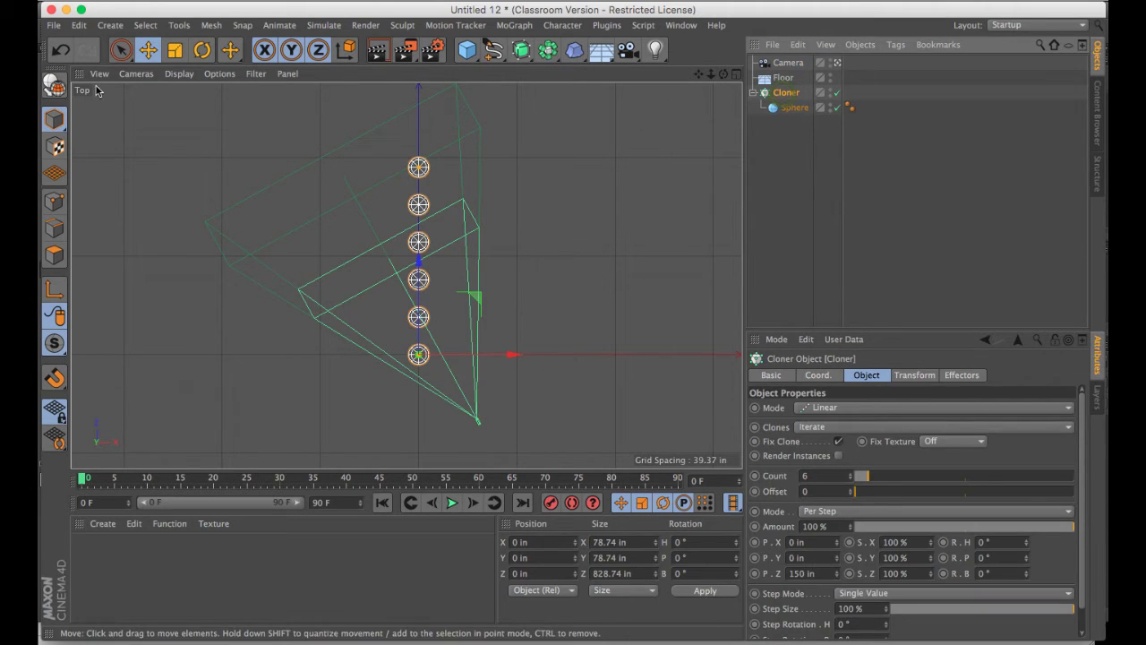
click(54, 85)
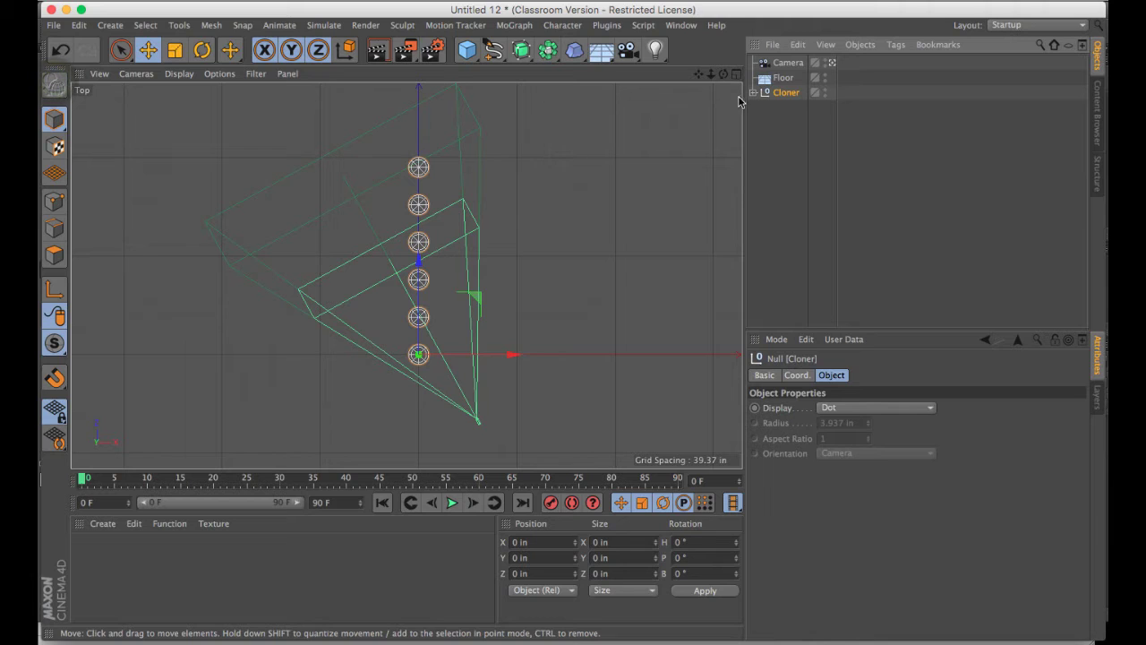
click(752, 92)
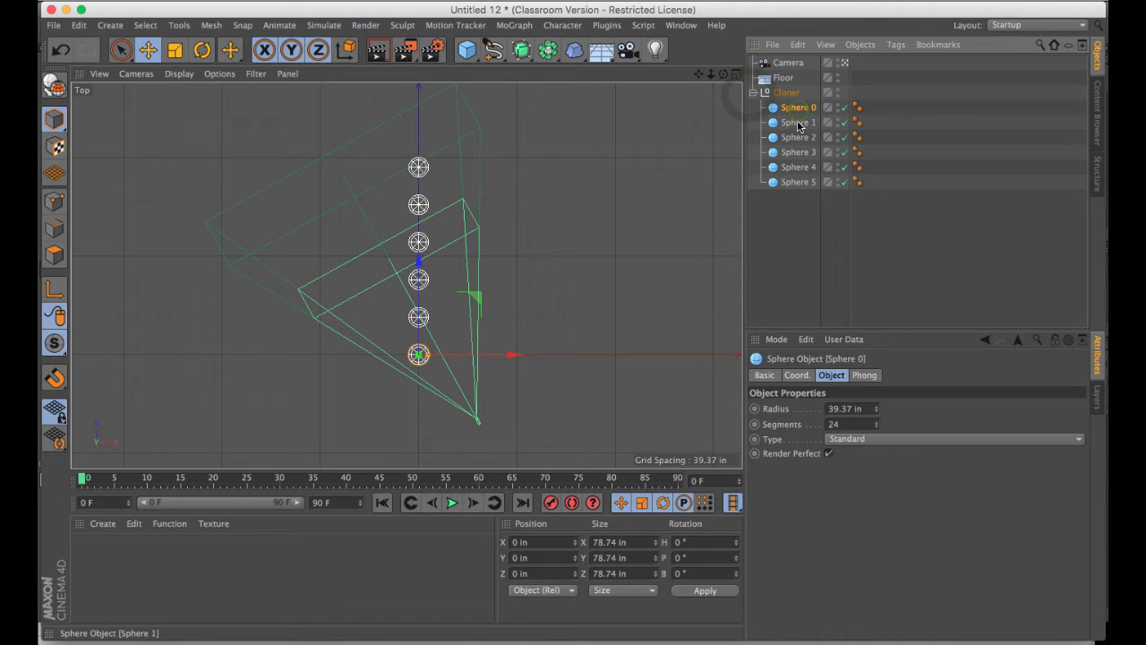
key(Down)
key(Down)
key(Down)
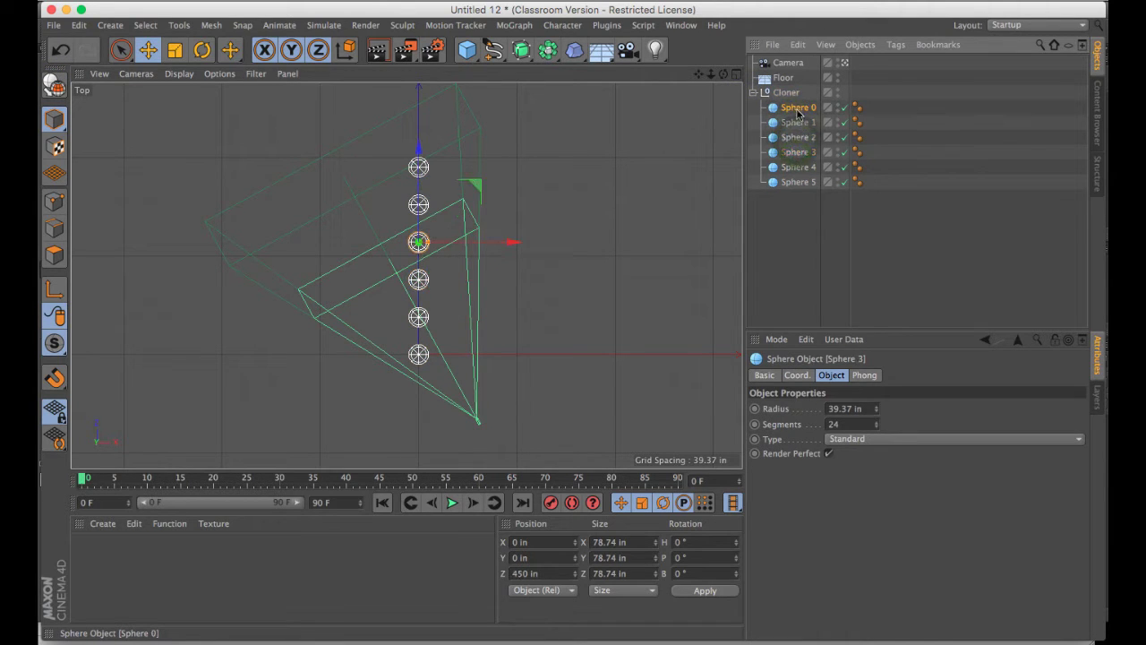
click(798, 110)
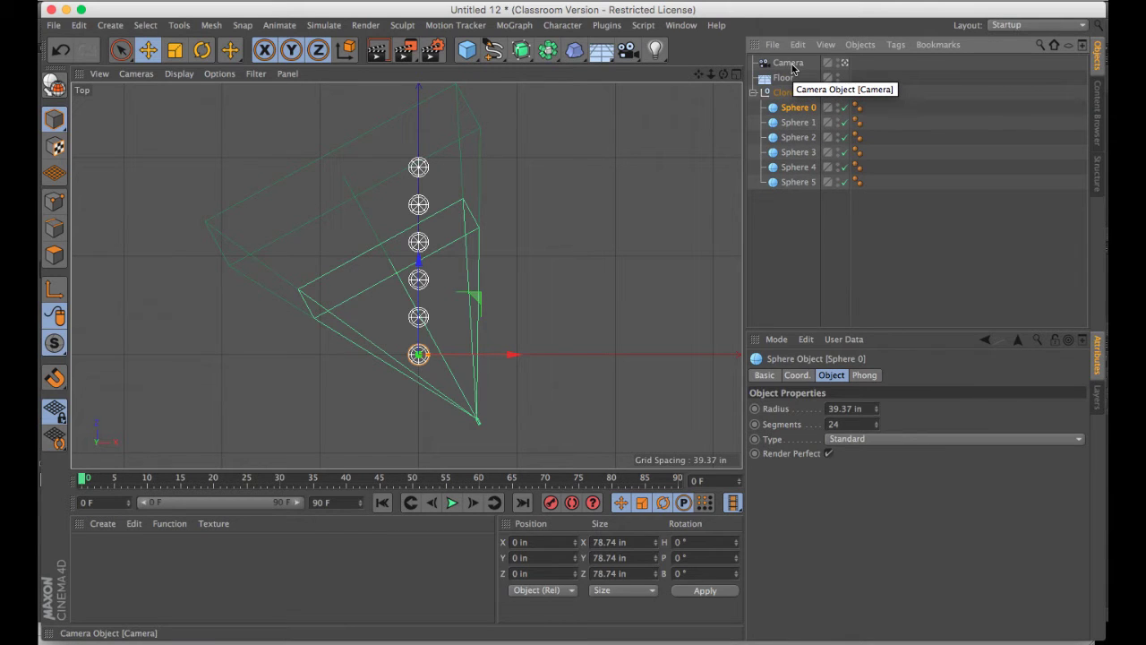
- Set Sphere 0 as the camera's Focus Object
click(791, 65)
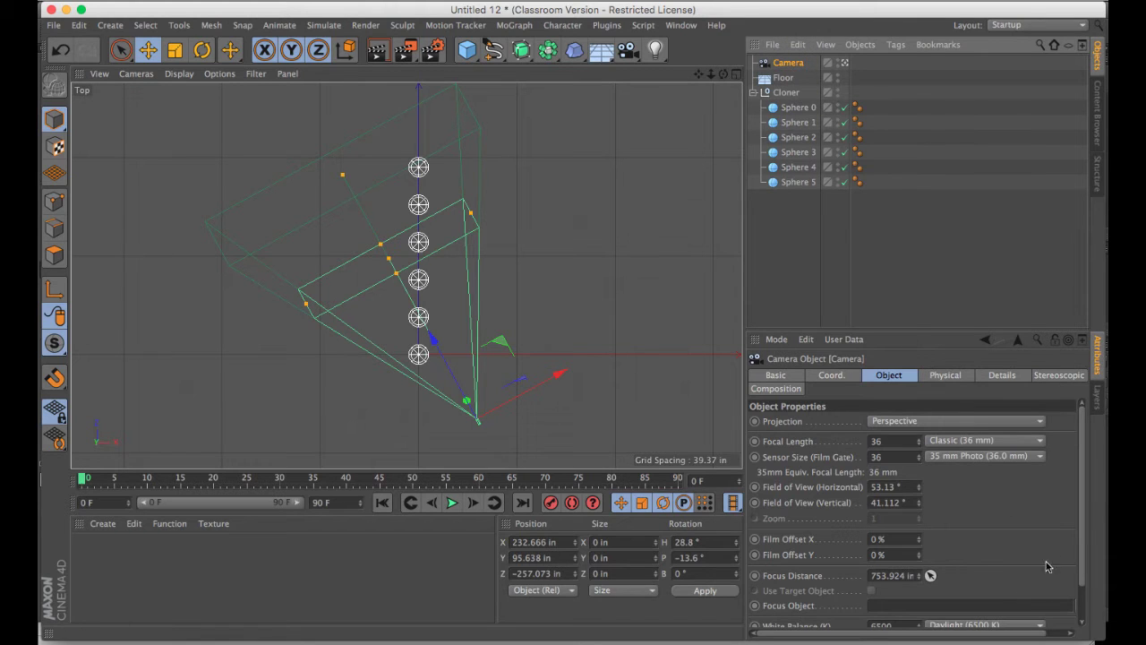
drag(940, 636, 966, 637)
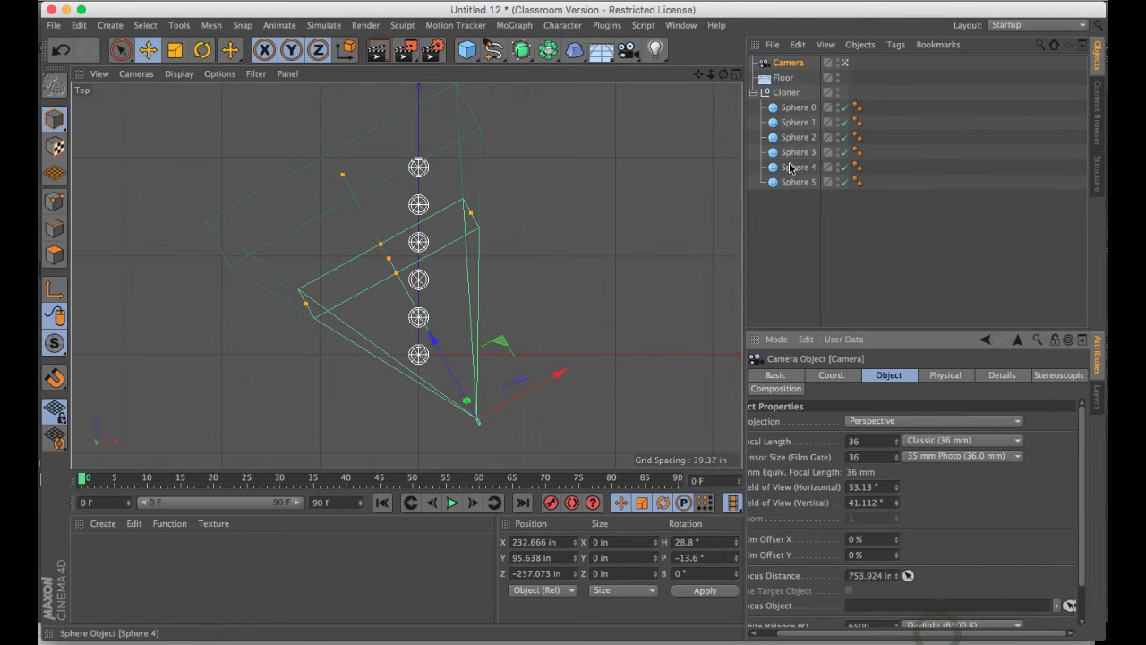
drag(795, 108, 901, 637)
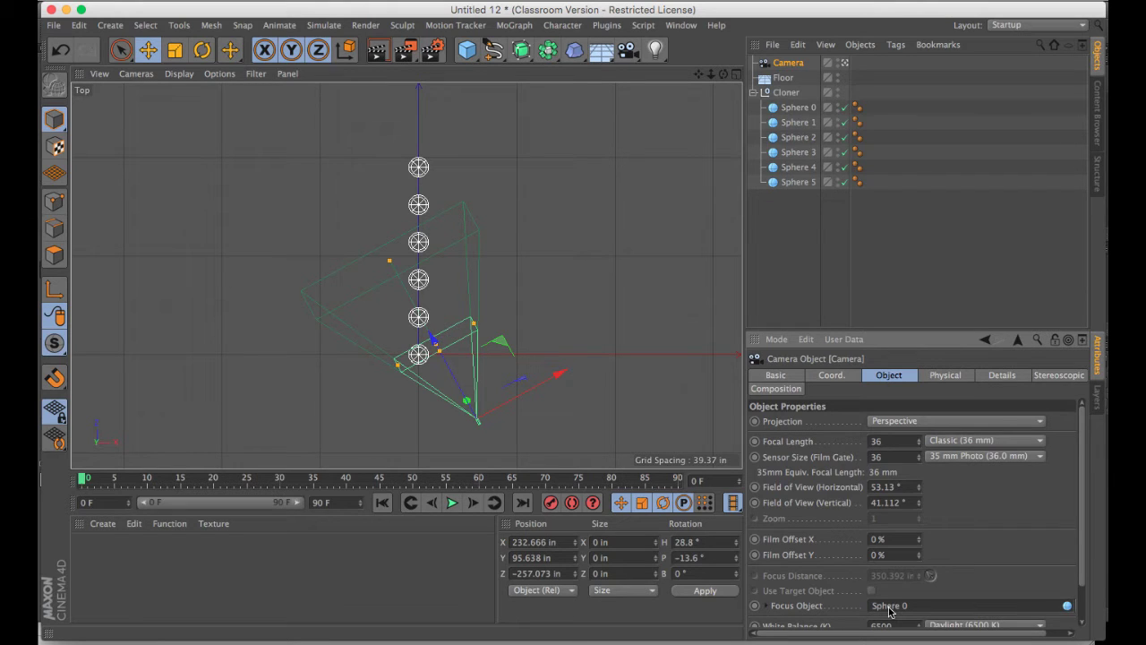
drag(906, 632, 928, 633)
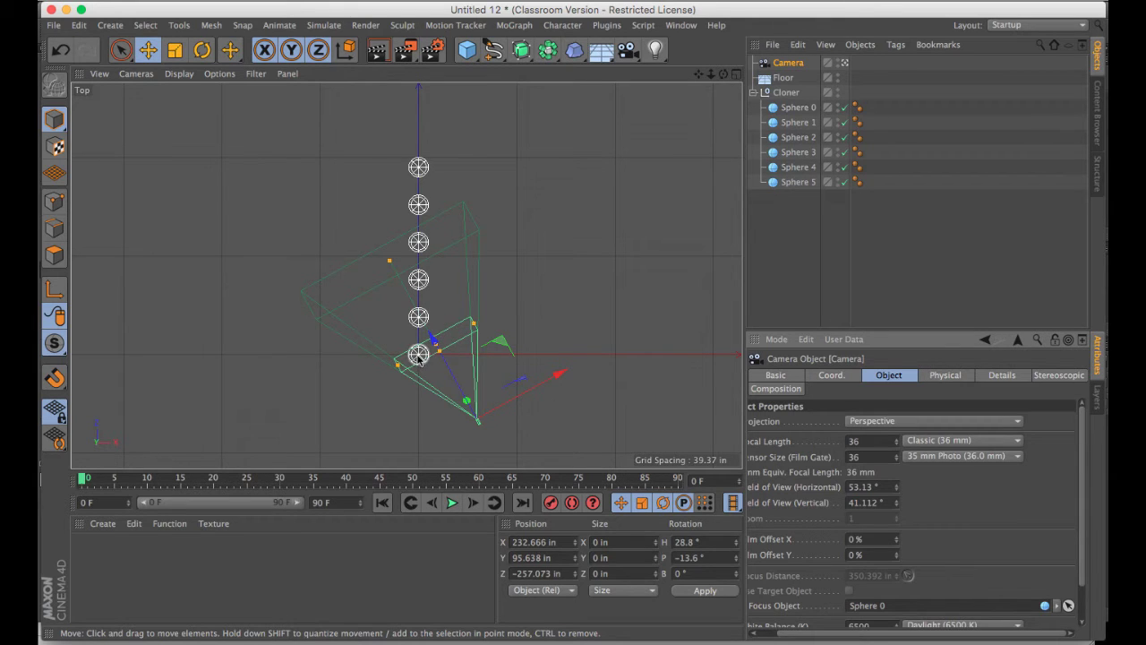
- Render the single Perspective view with the standard depth-of-field blur
click(736, 74)
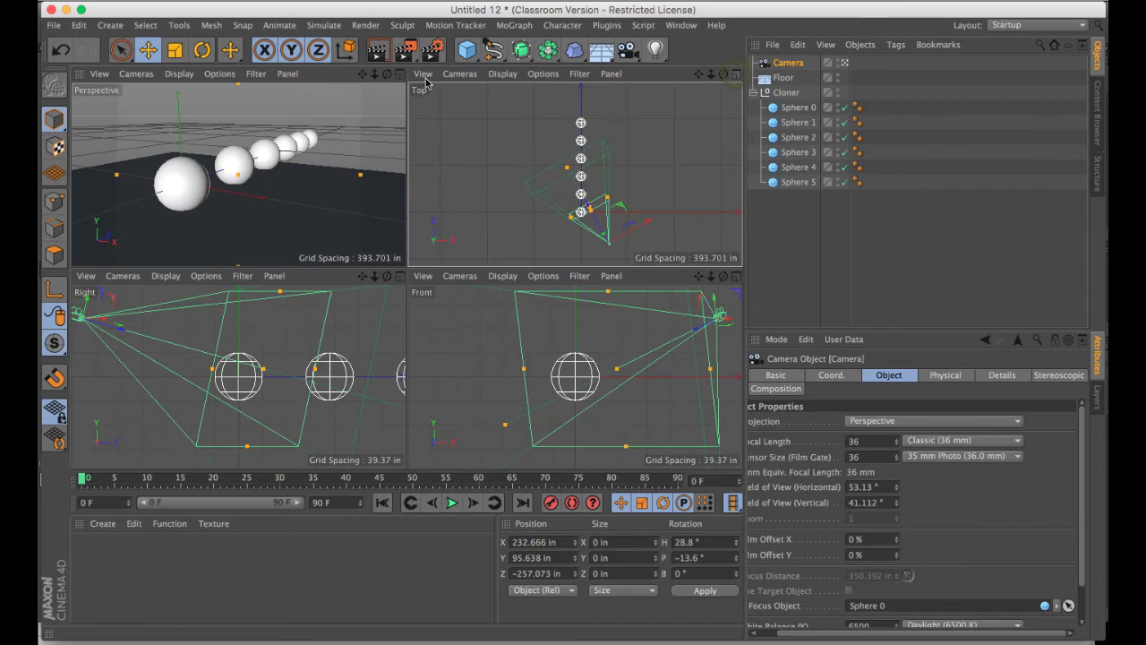
click(399, 76)
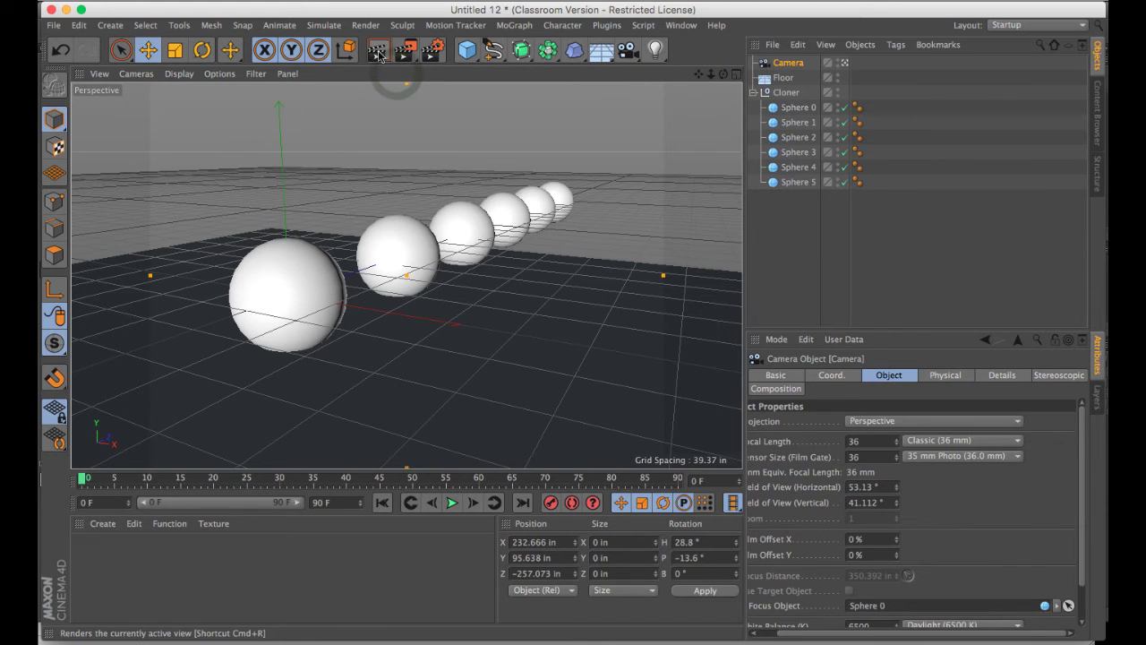
click(379, 53)
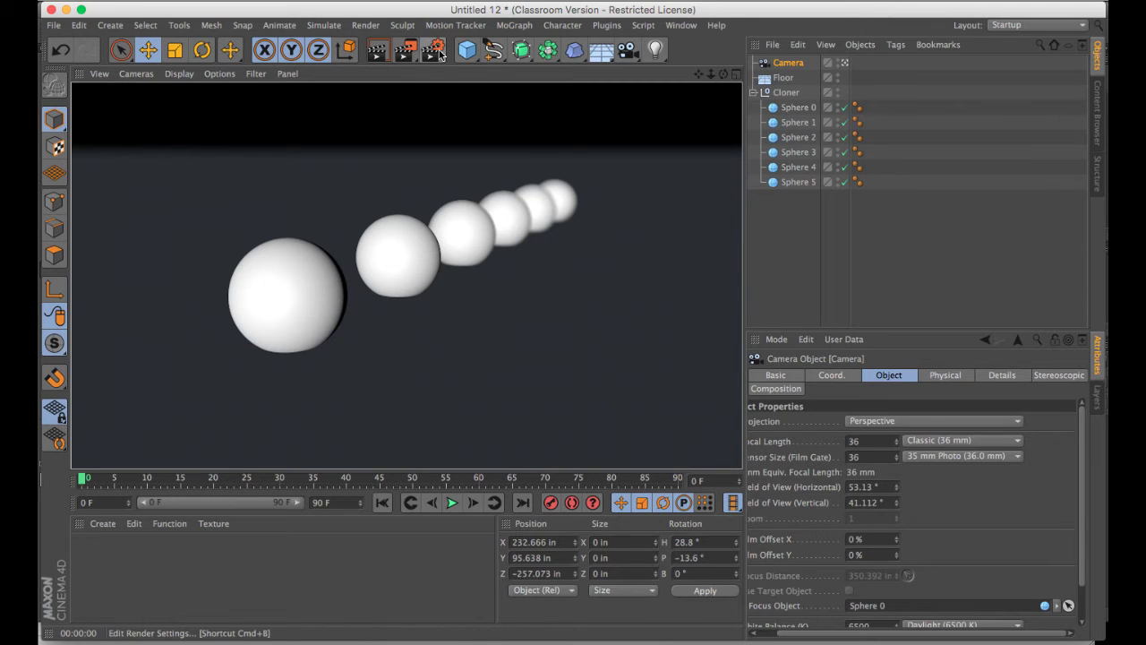
- Lower the Depth of Field Blur Strength to 2% and re-render the Perspective view
click(427, 54)
double_click(403, 92)
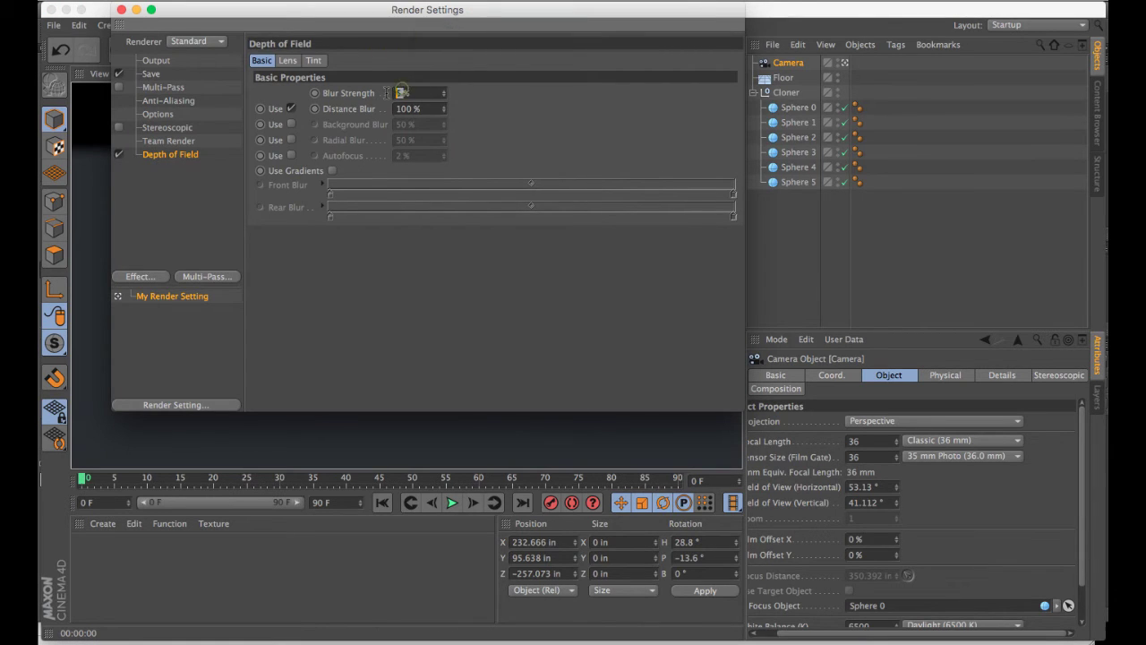
text(2)
key(Return)
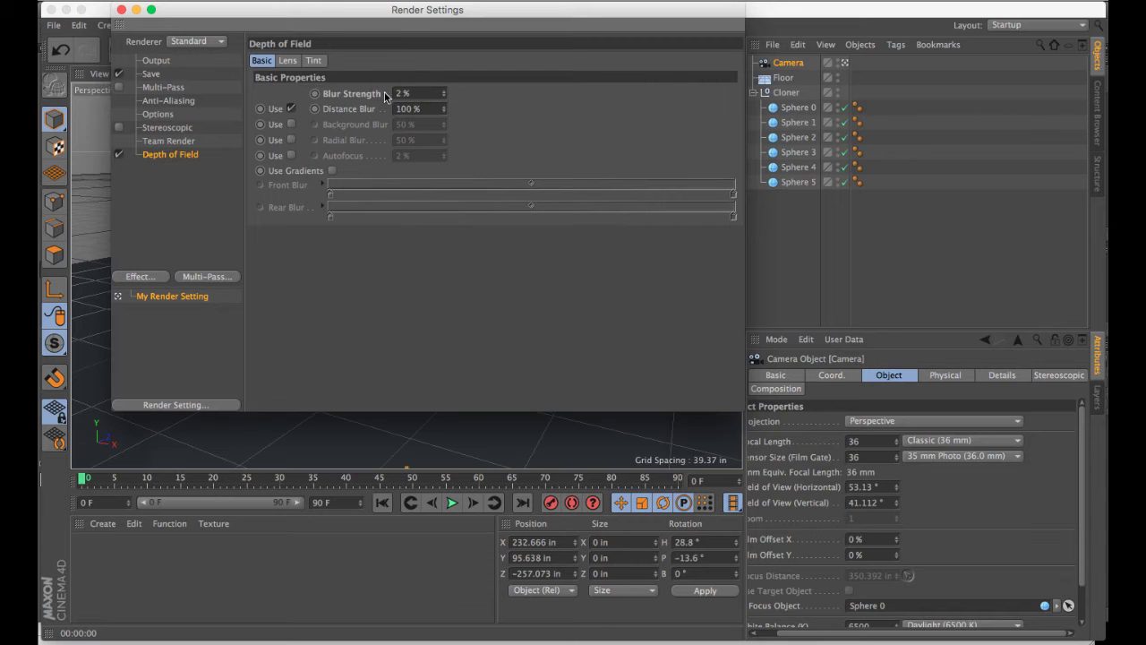
click(122, 9)
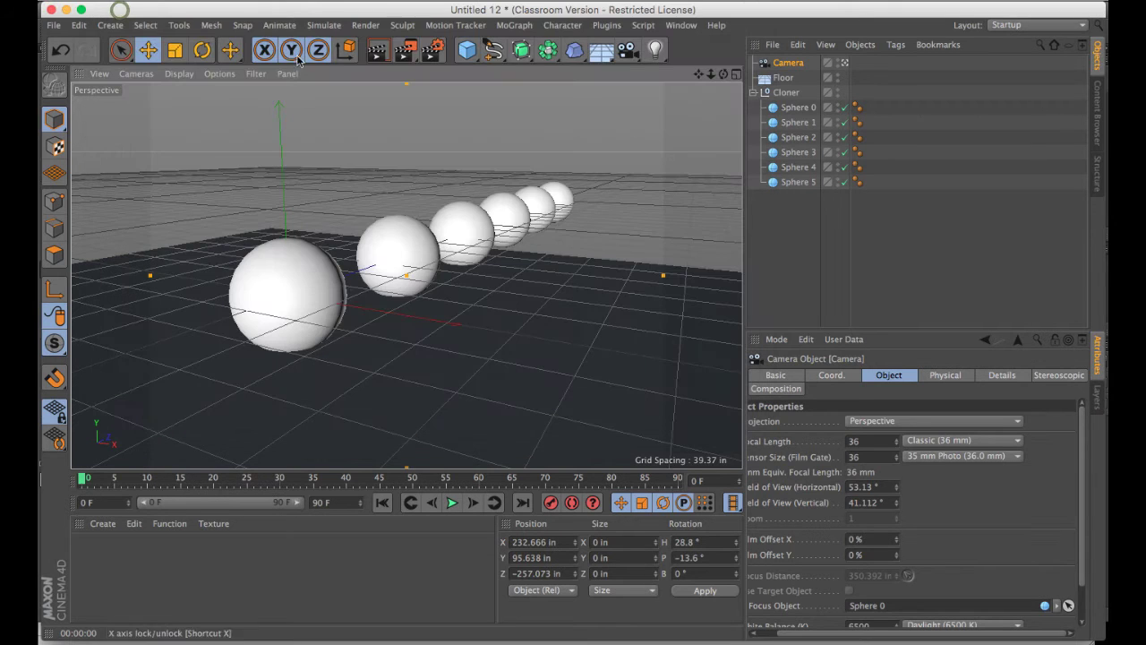
click(376, 52)
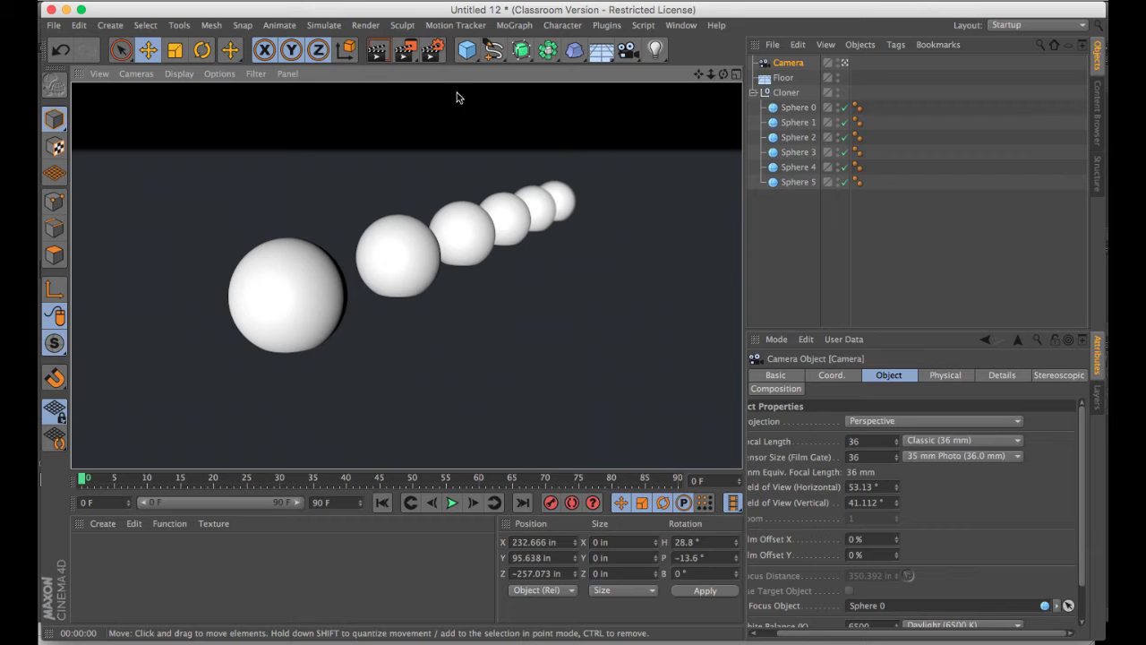
click(436, 58)
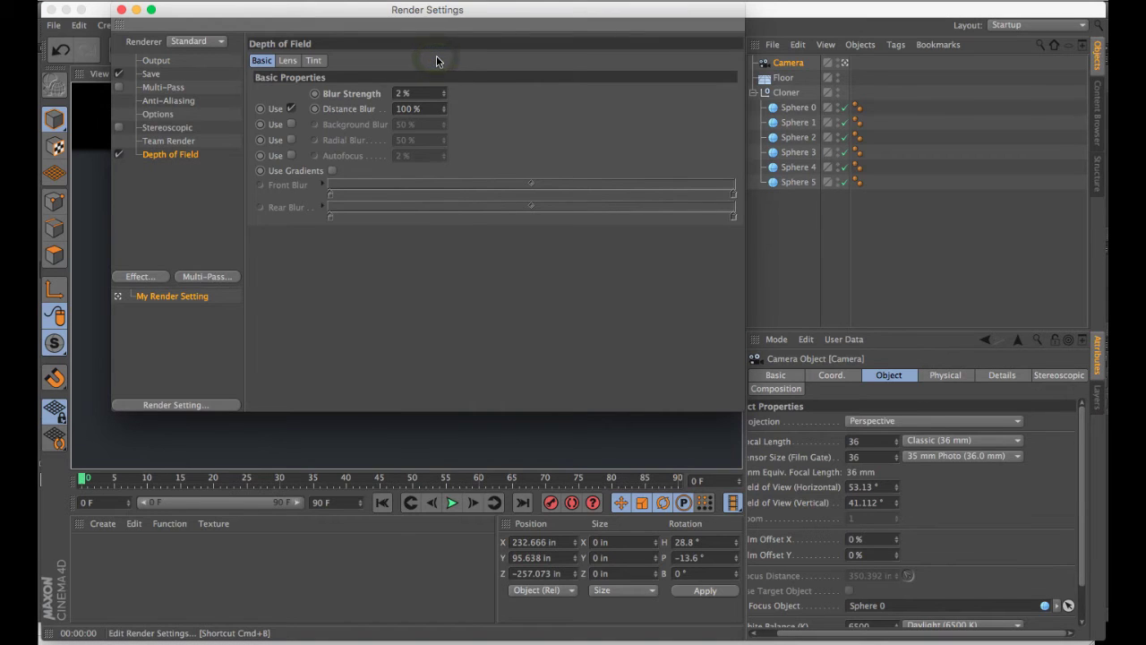
- Disable the standard Depth of Field effect, switch to the Physical renderer, and enable its Depth of Field
click(119, 156)
click(208, 41)
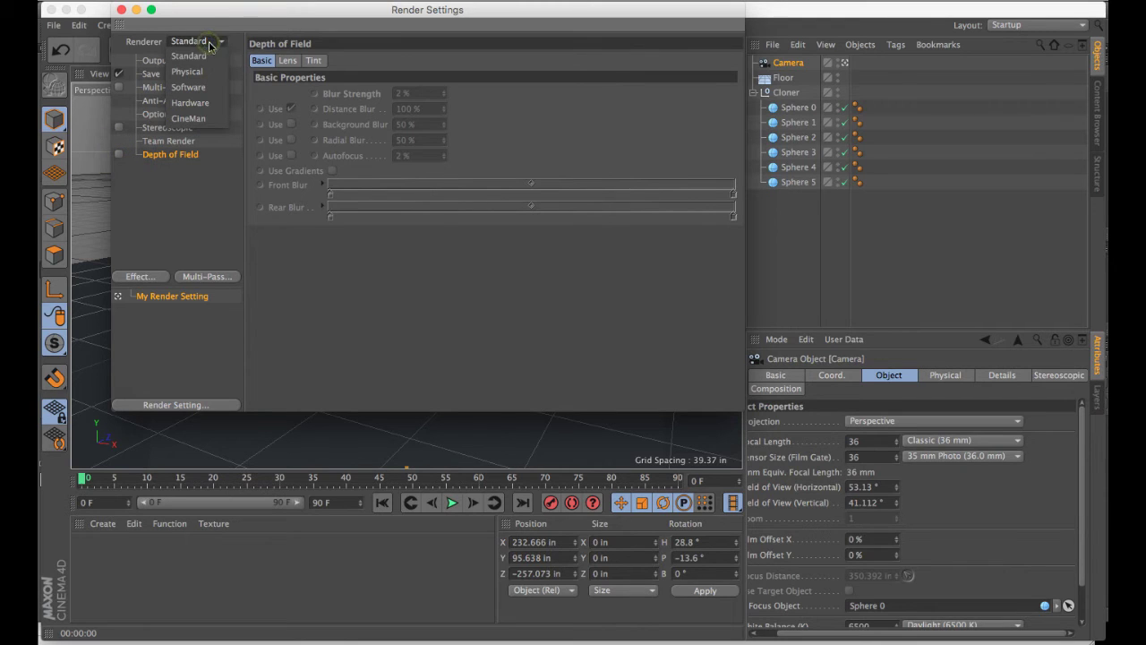
click(202, 72)
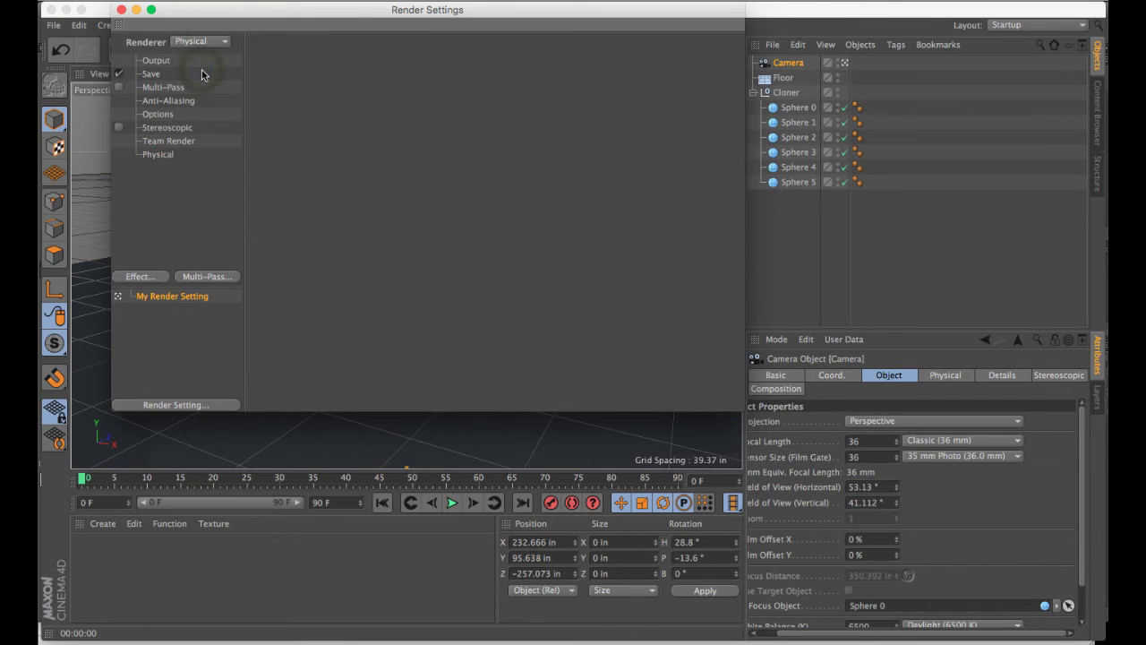
click(161, 158)
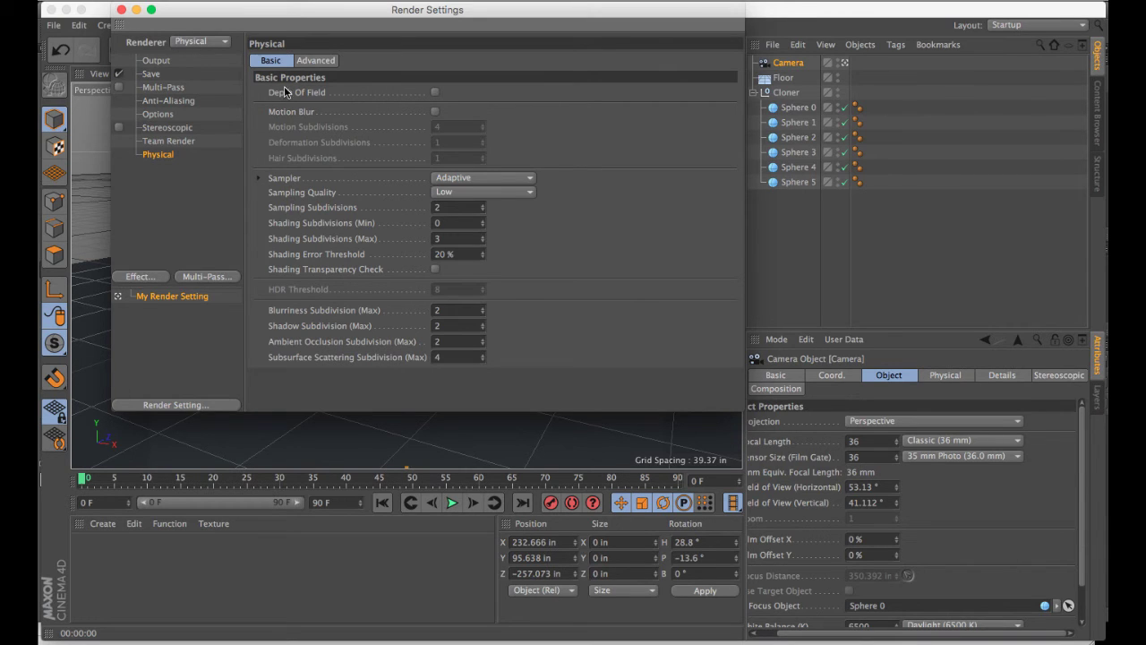
click(435, 93)
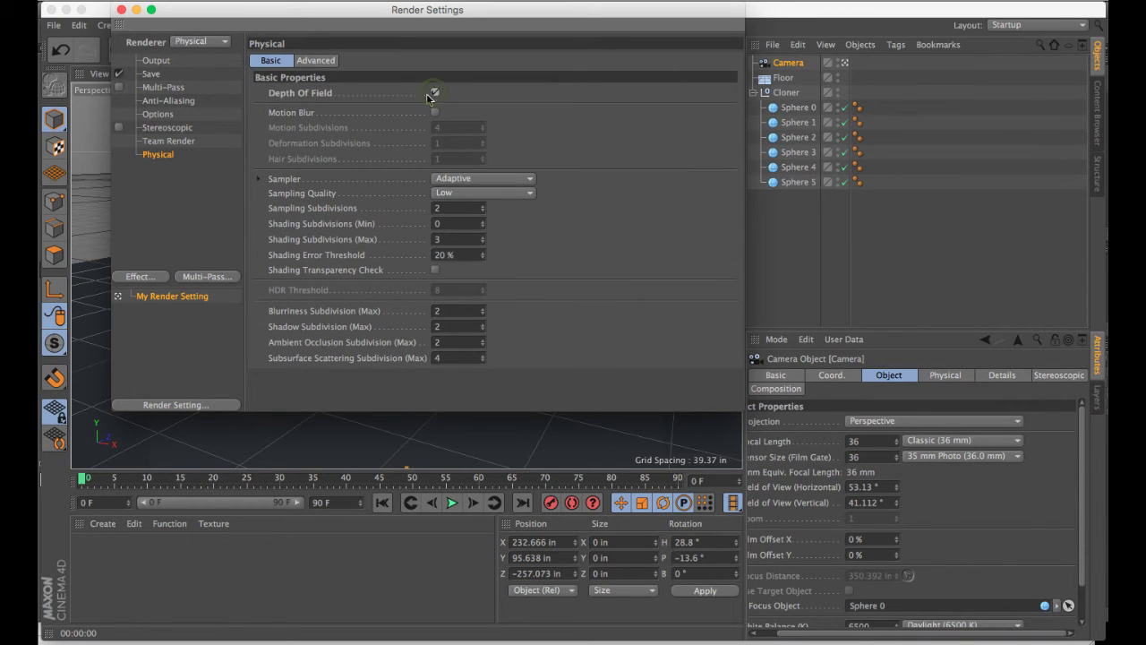
click(121, 10)
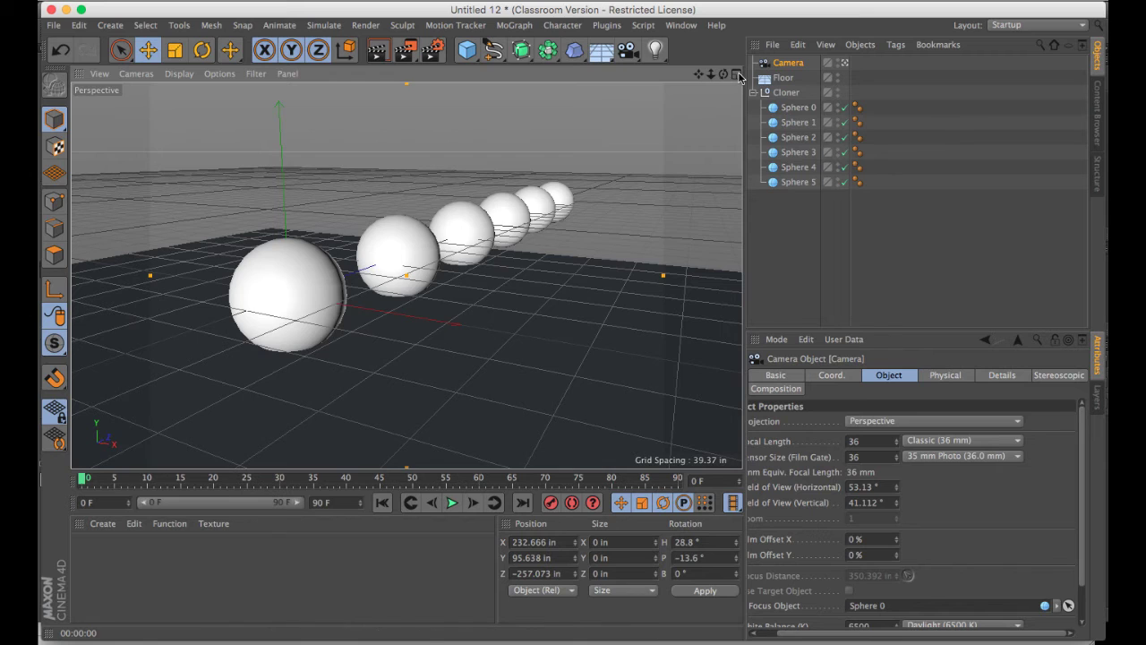
- Review the camera's Details and Physical tabs and open the F-Stop presets, currently 8
click(735, 75)
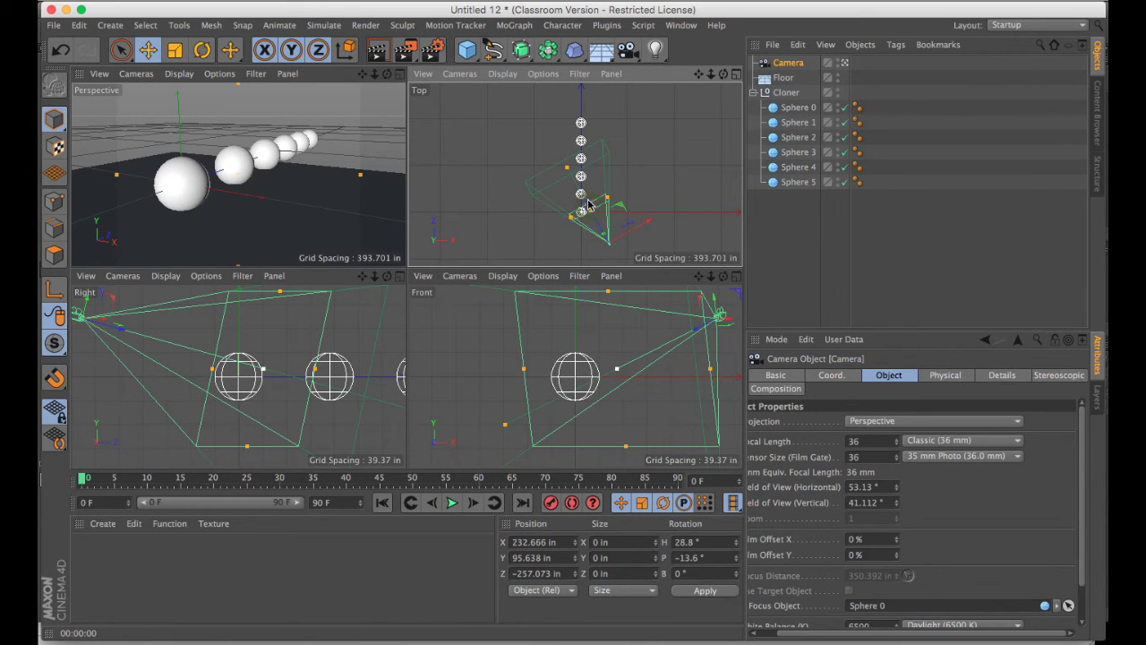
click(1002, 375)
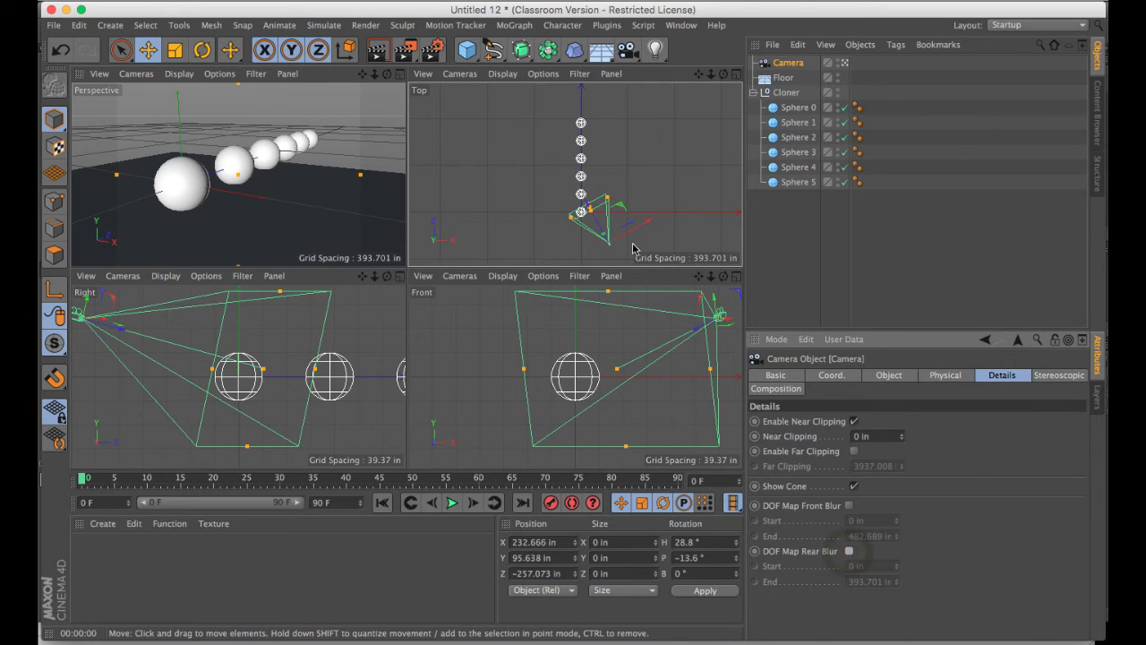
click(946, 376)
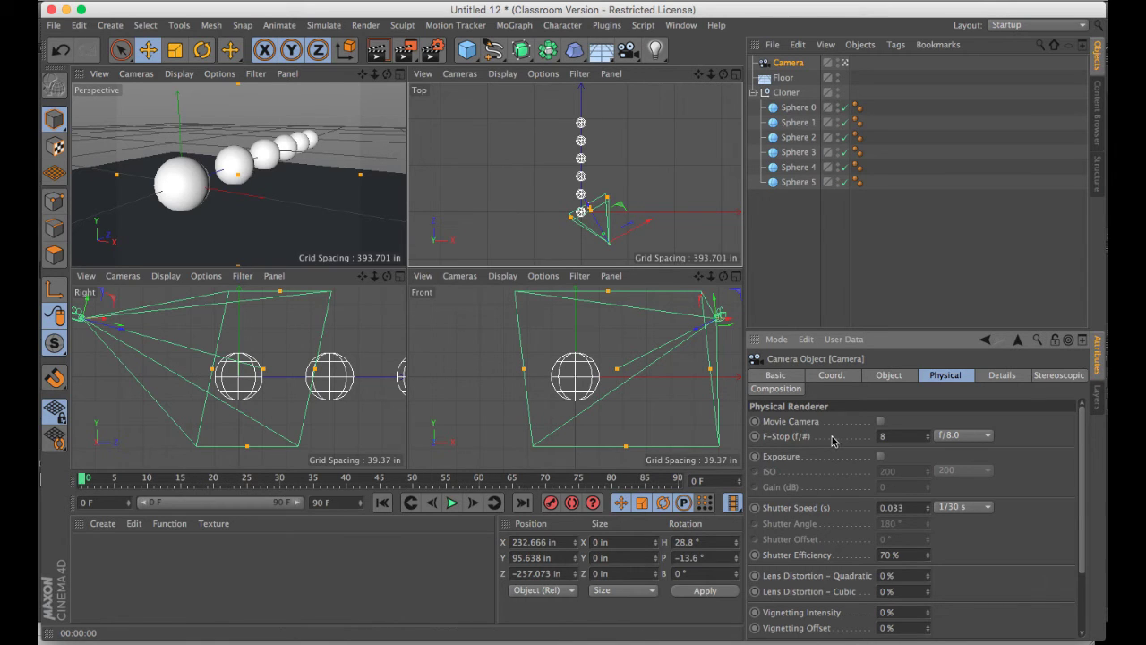
middle_click(399, 81)
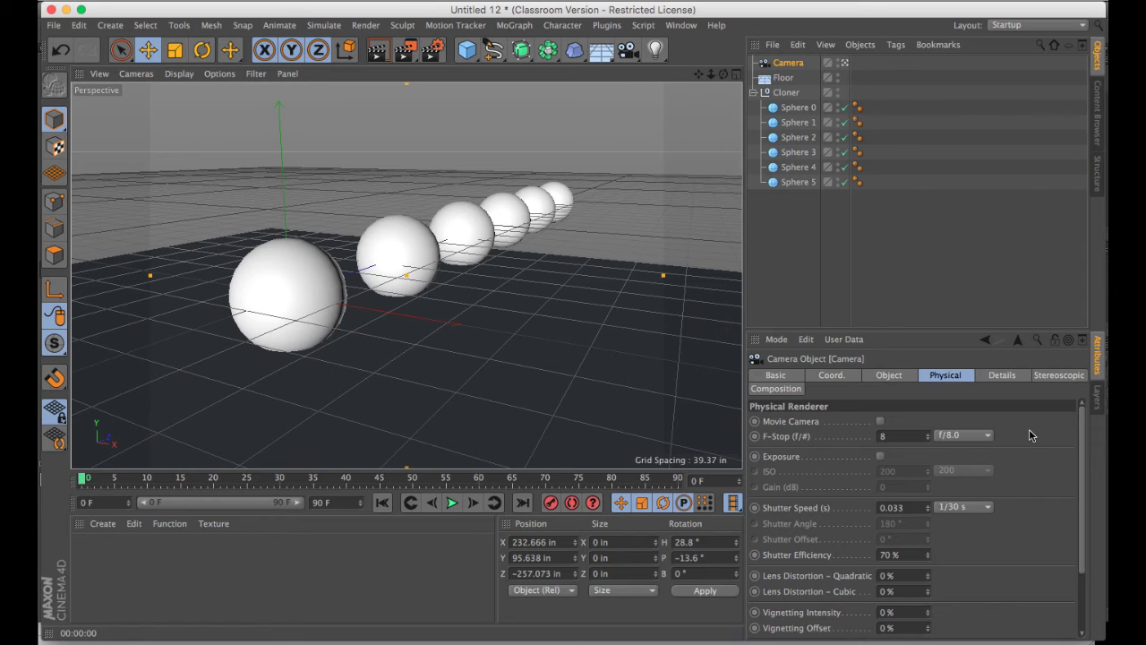
click(949, 437)
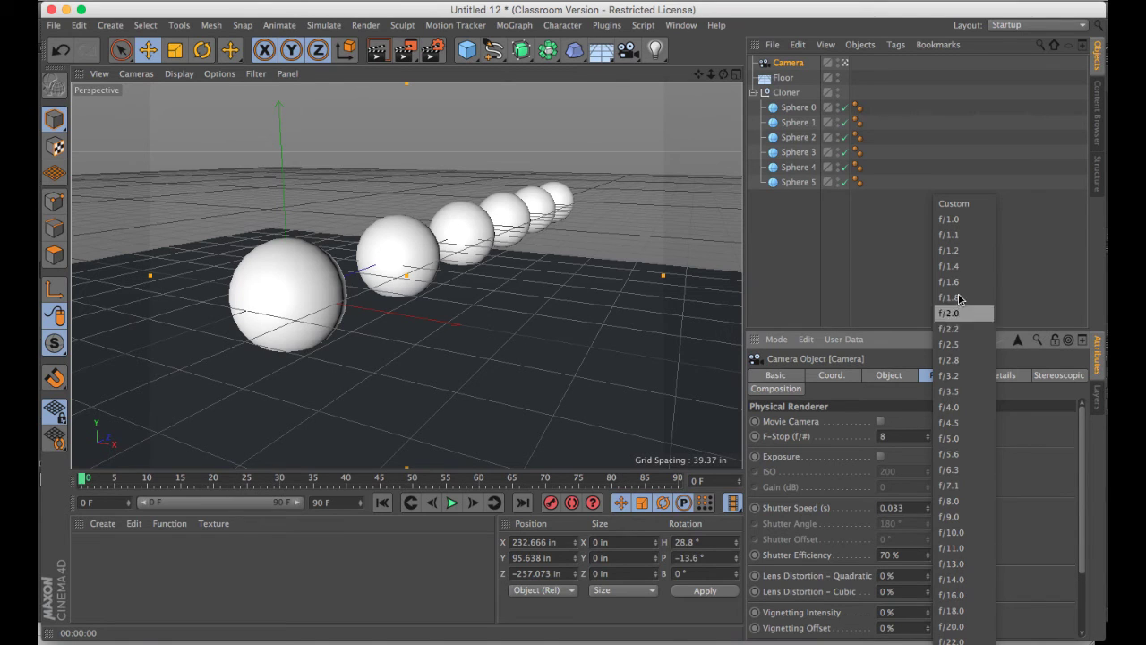
- Set the camera F-Stop to f/1.0 and render the Perspective view with the Physical renderer
click(951, 221)
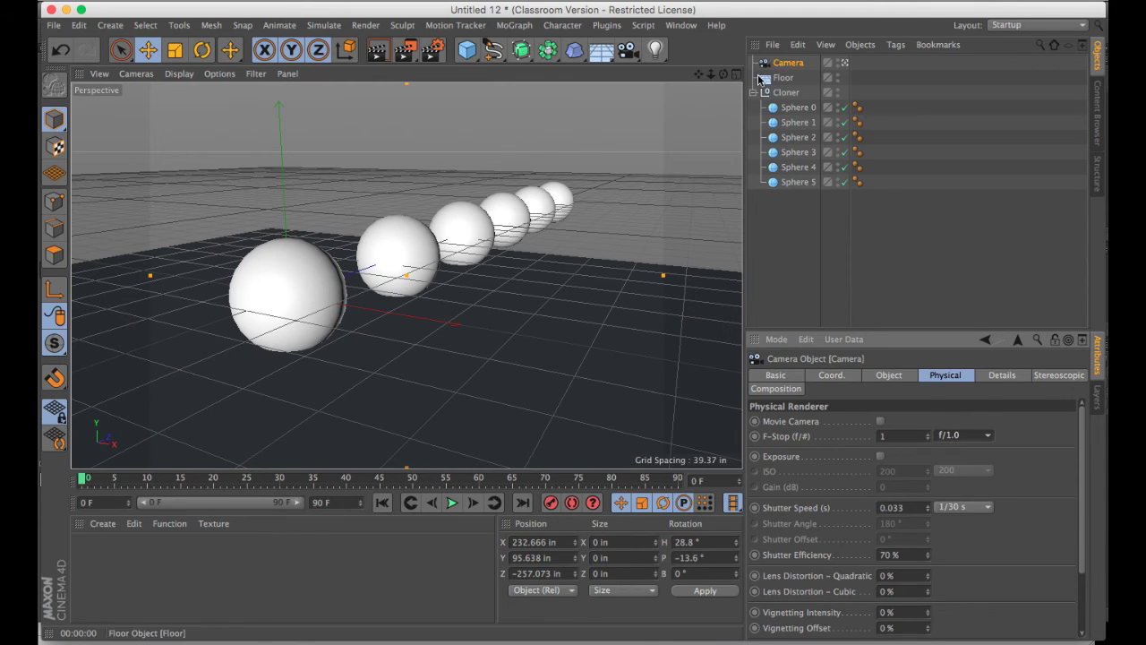
click(376, 50)
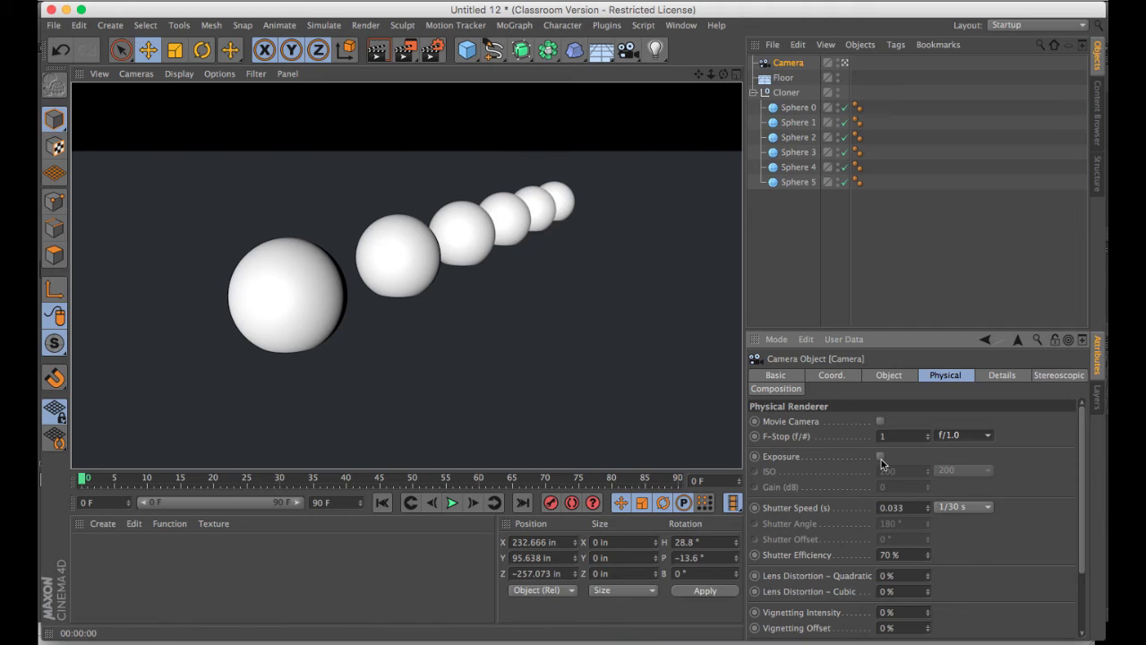
- Lower the camera F-Stop from 0.9 down to 0.2 and render the view
click(928, 439)
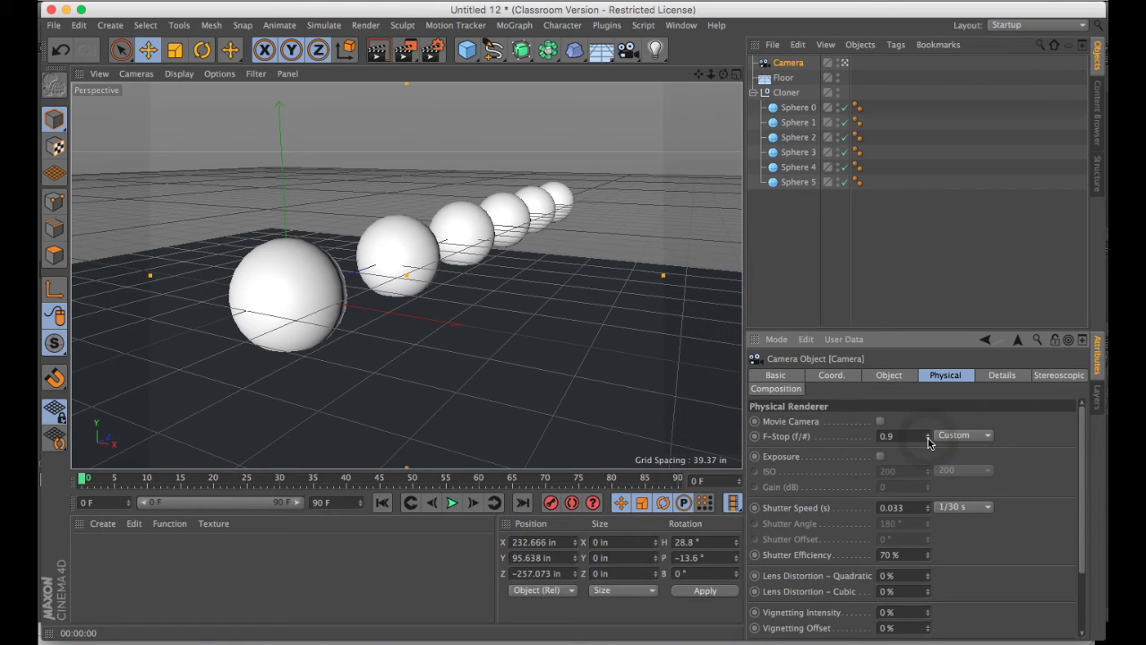
click(928, 439)
click(928, 440)
click(929, 440)
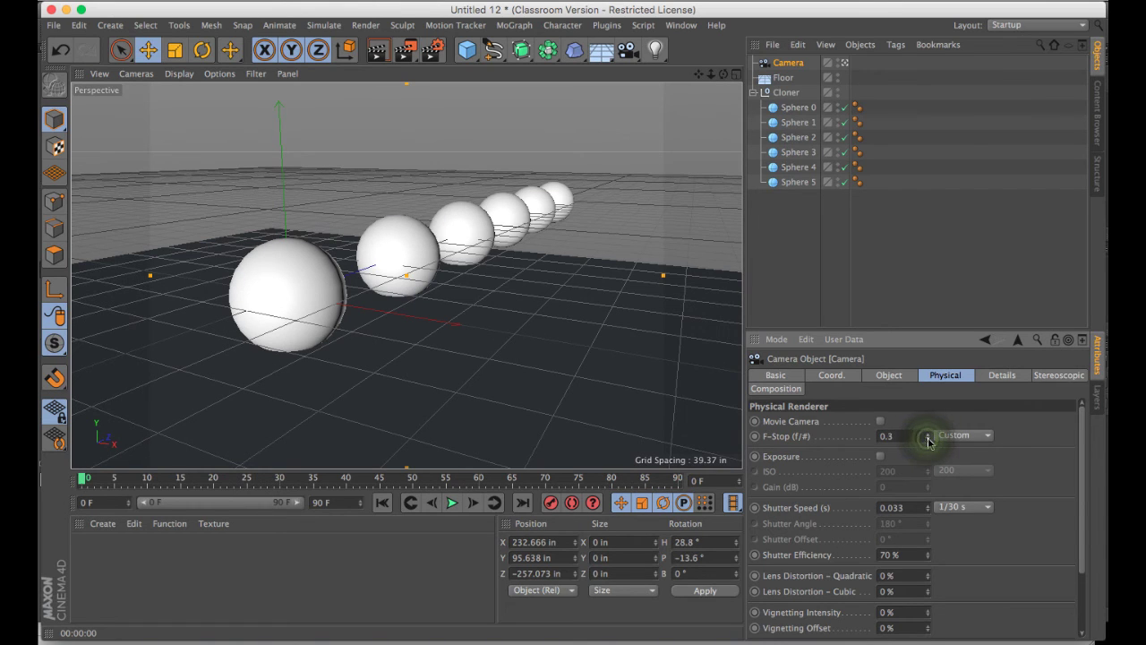
click(929, 440)
click(928, 439)
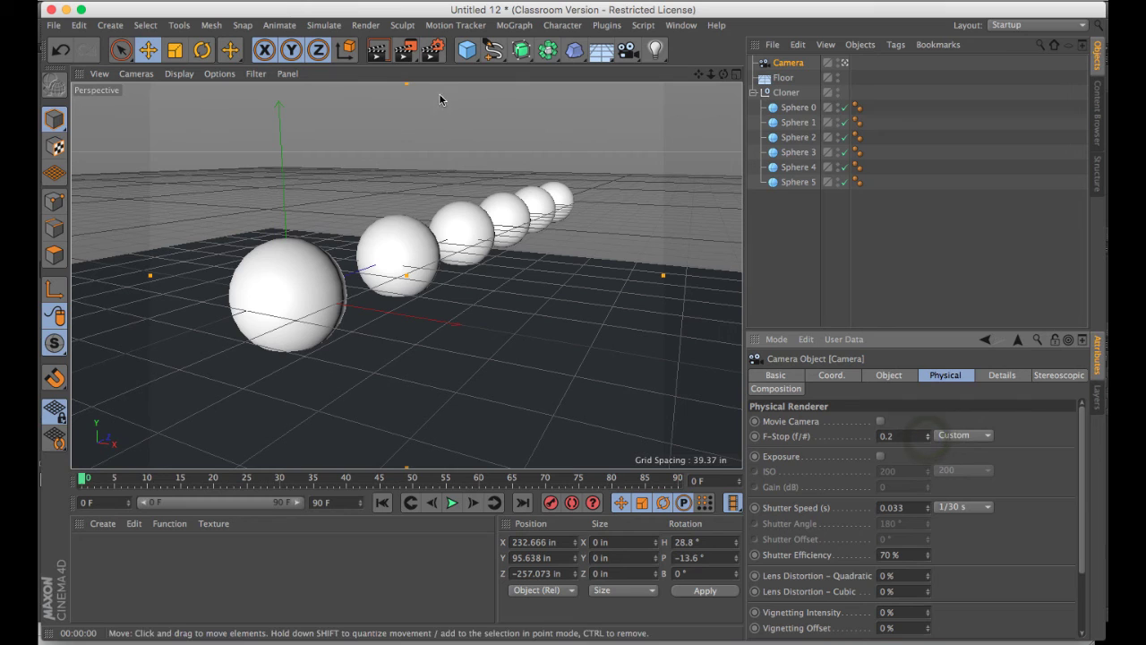
click(376, 51)
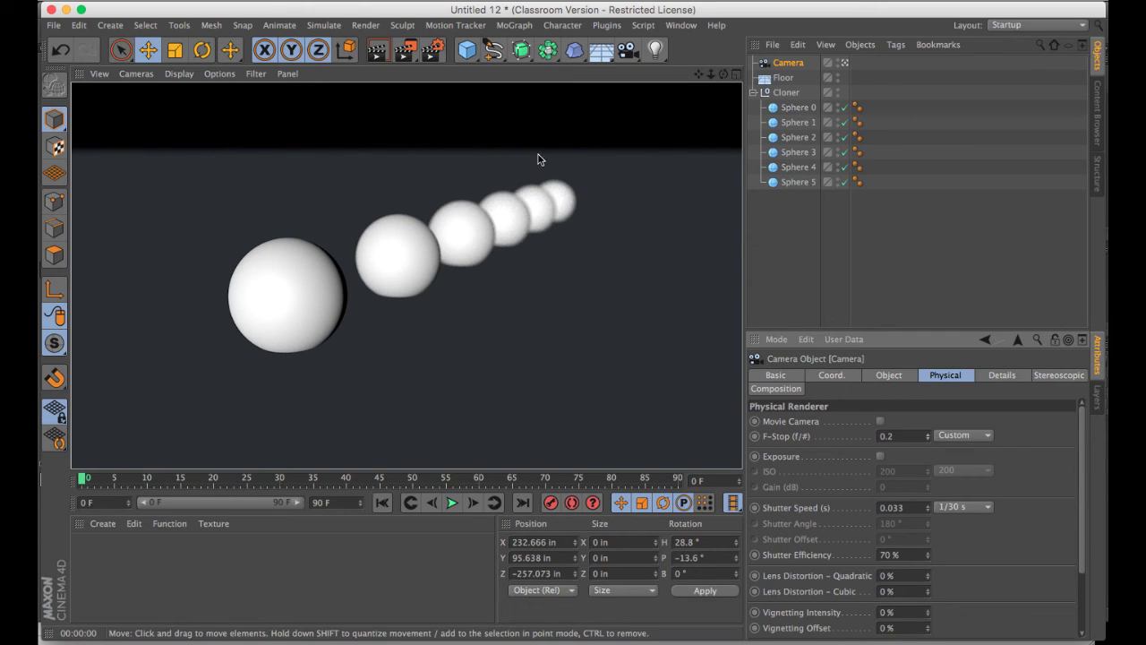
- Raise the F-Stop to 0.3 and re-render the view
click(929, 432)
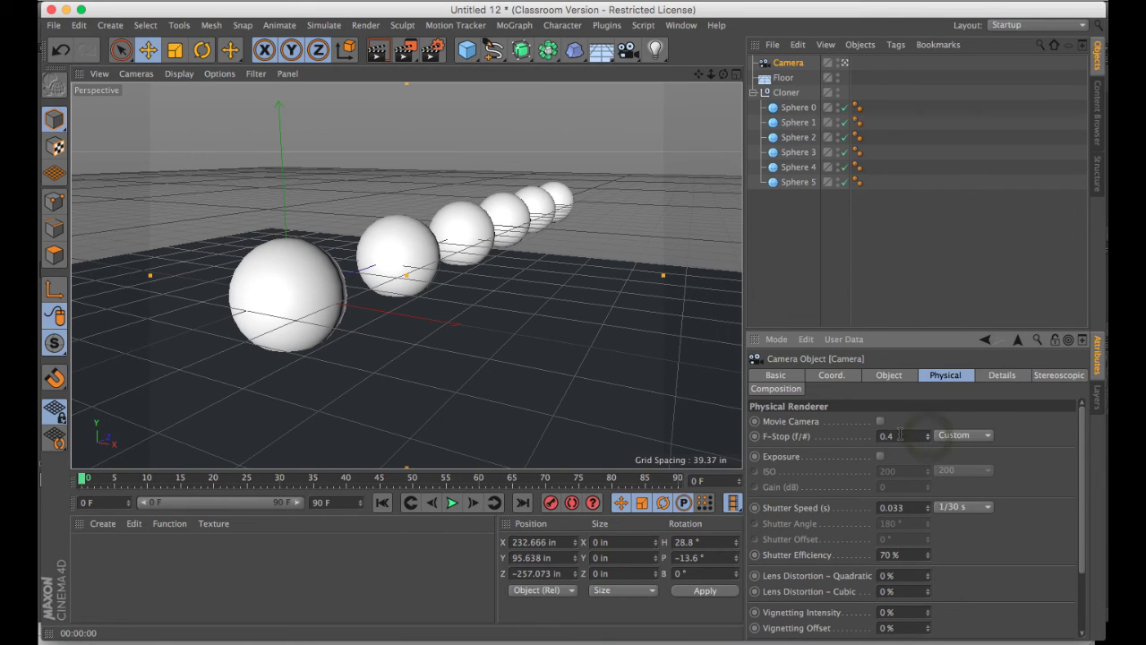
click(376, 51)
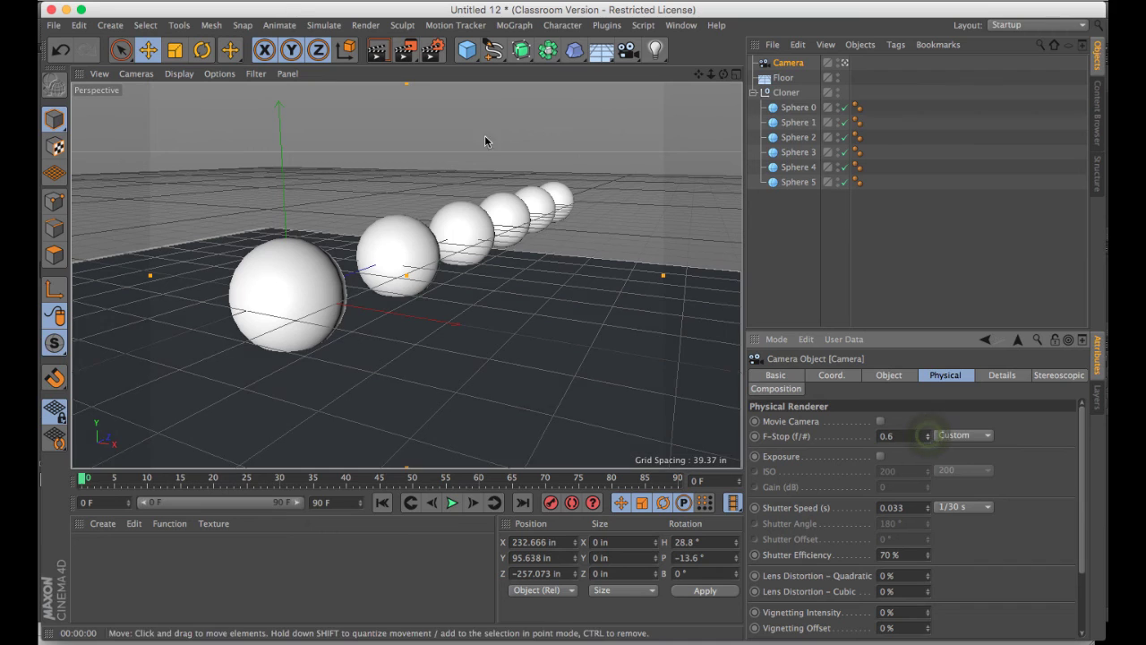
click(378, 52)
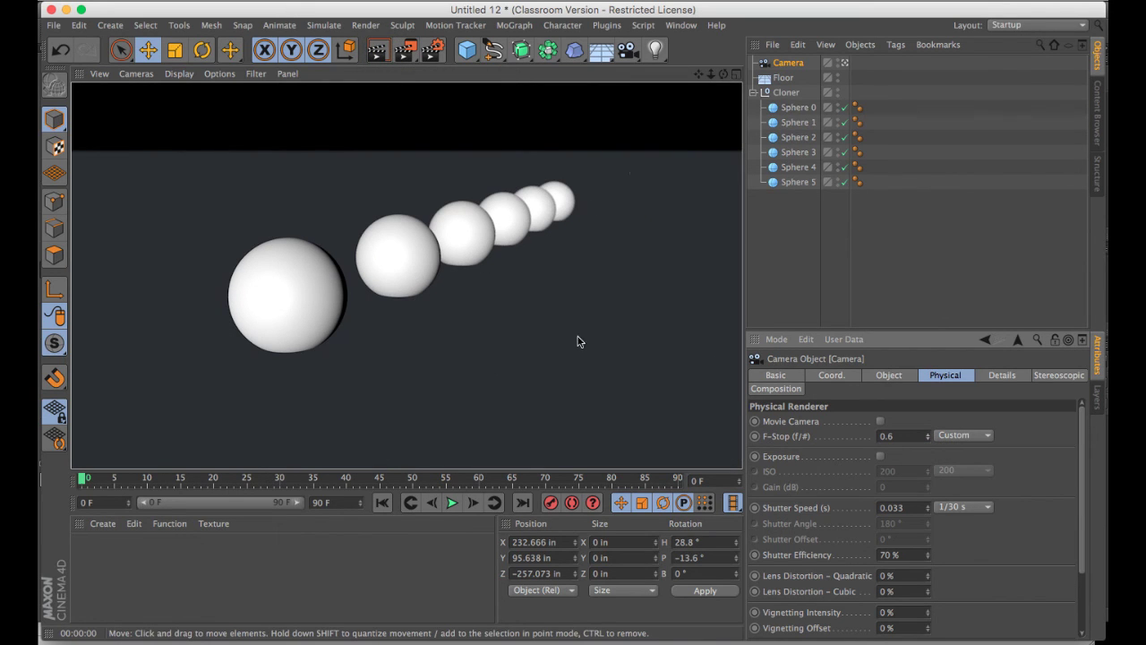
- Try F-Stop 0.5, then step down to 0.3, rendering the view each time
click(930, 439)
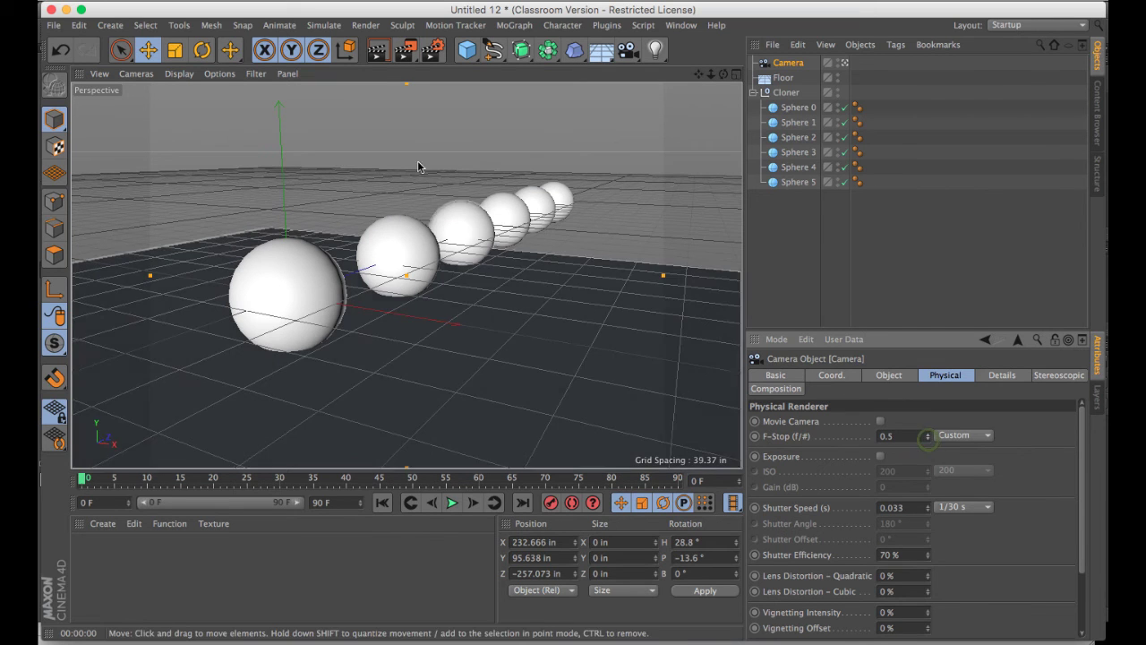
click(378, 52)
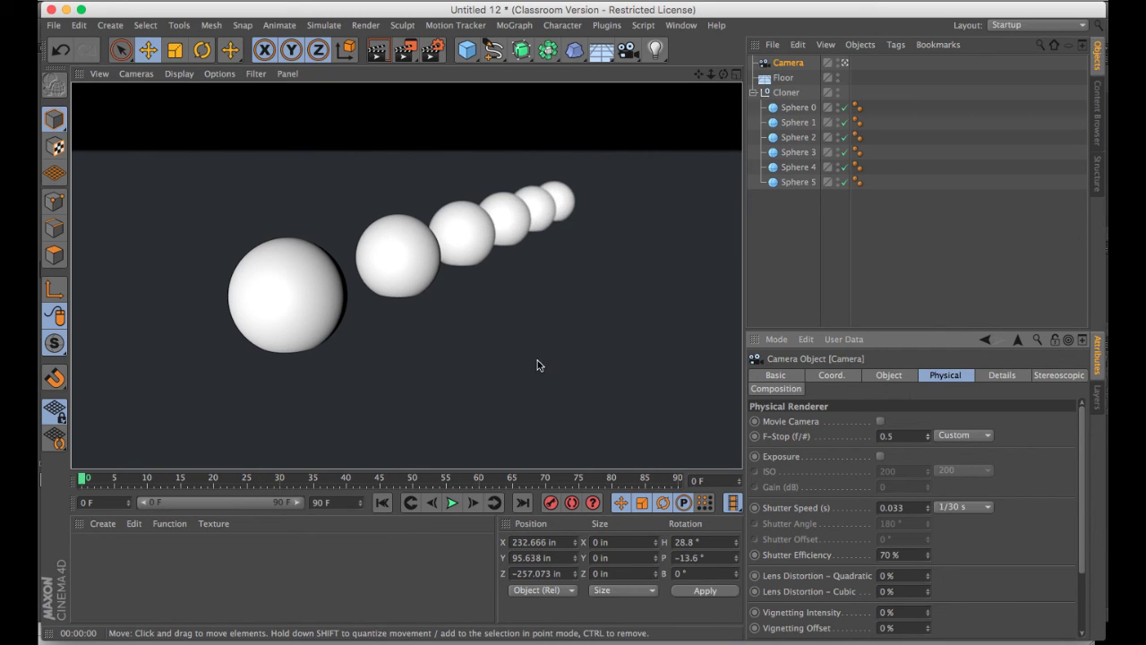
click(928, 439)
click(928, 438)
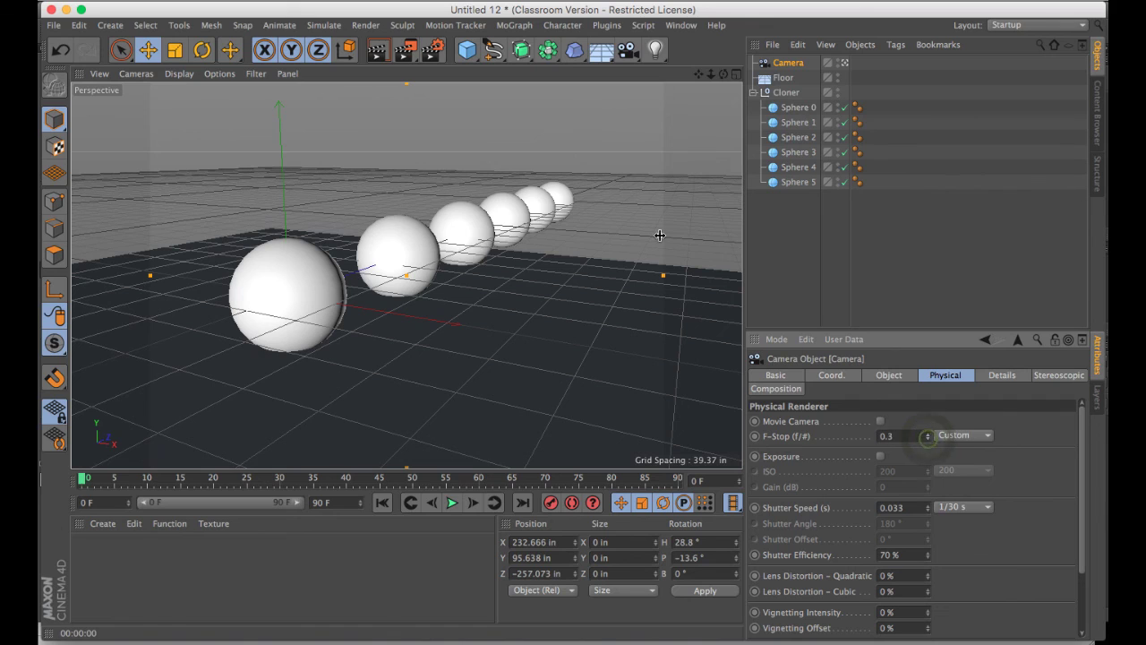
click(378, 54)
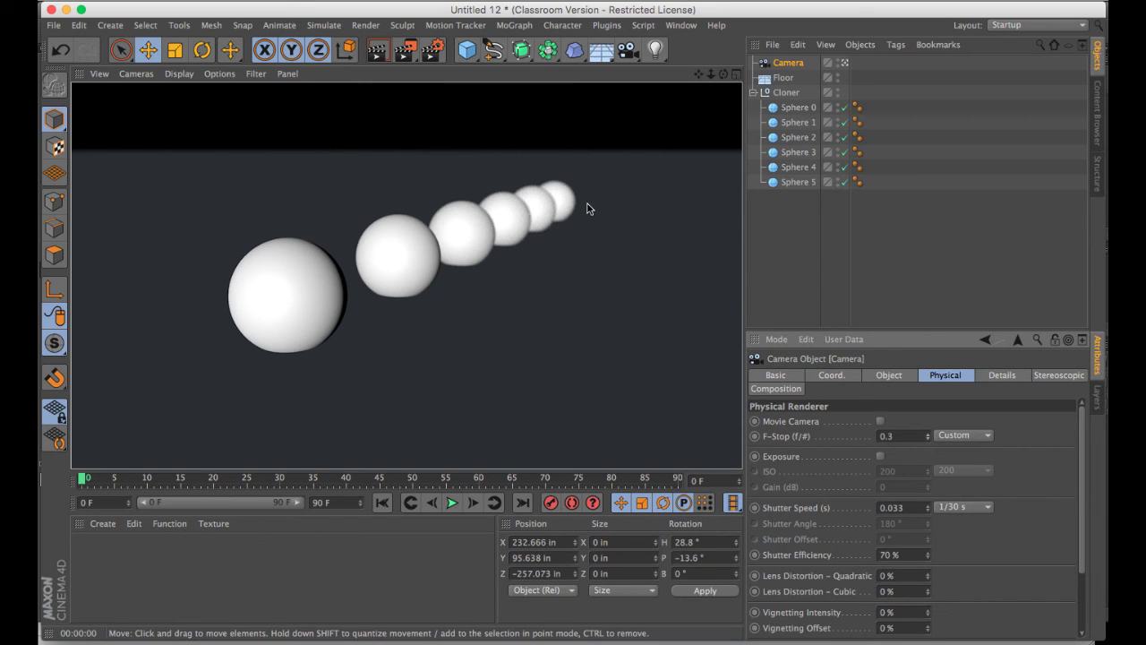
- Switch to DepthOfFeild.c4d, check its depth-of-field Render Settings, and select its Camera
click(680, 25)
click(699, 392)
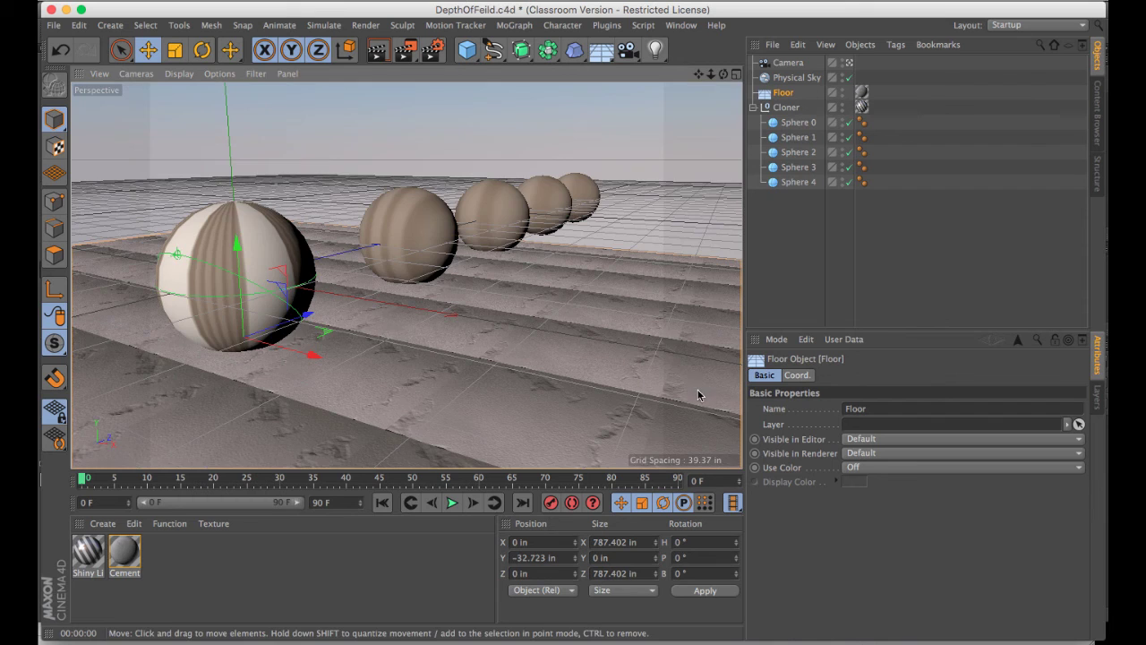
click(434, 50)
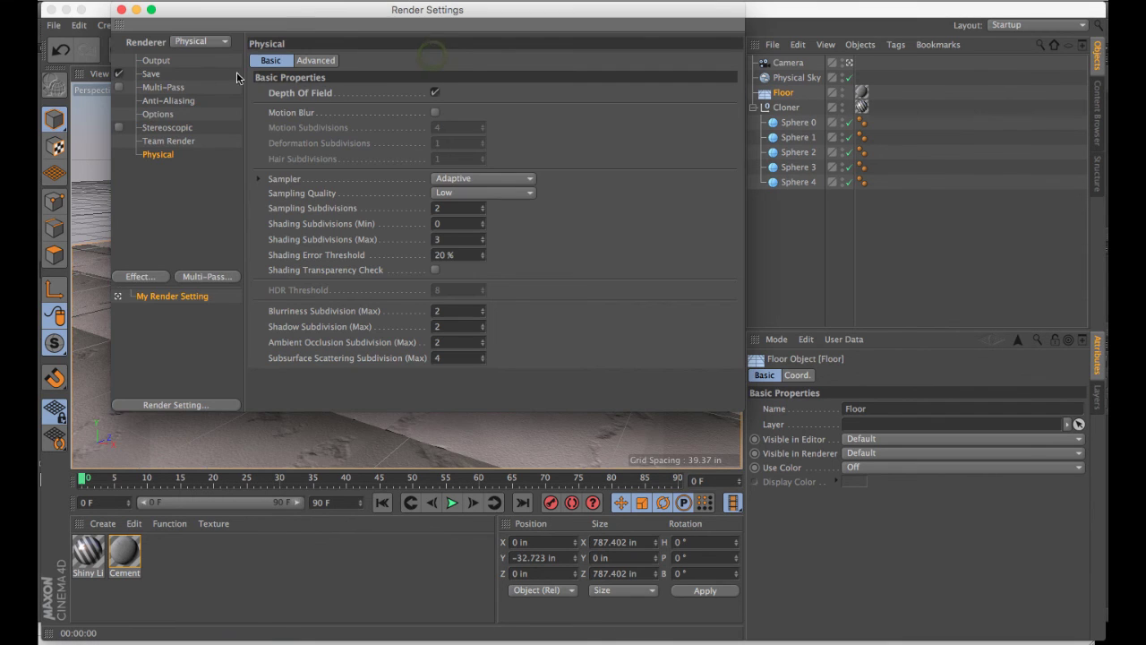
click(121, 10)
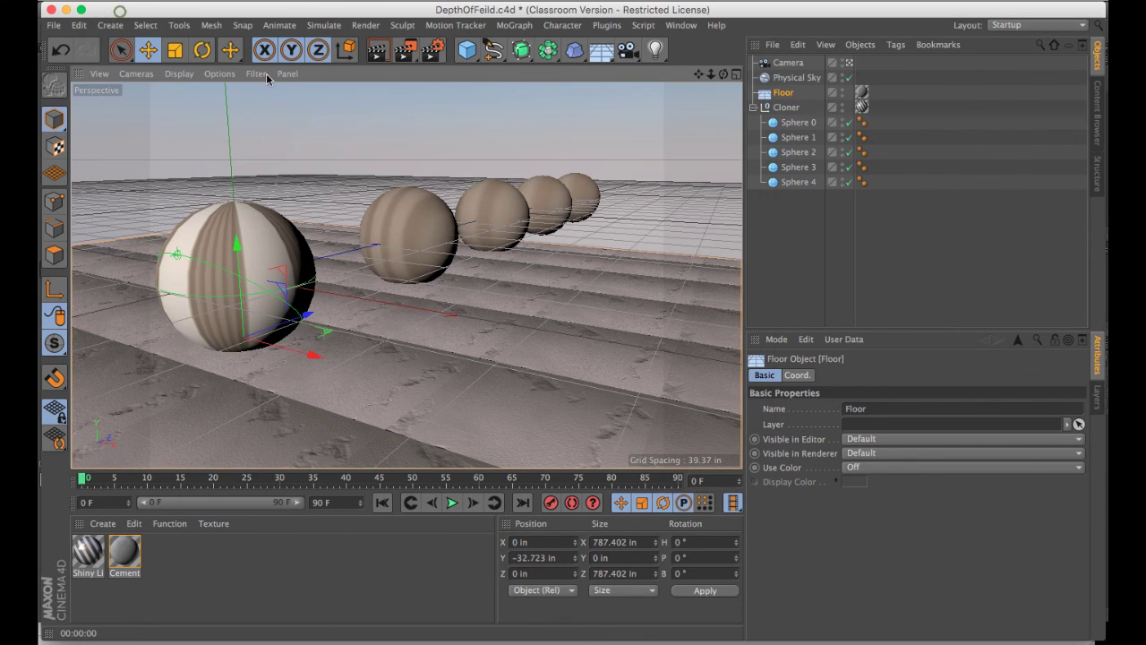
click(788, 63)
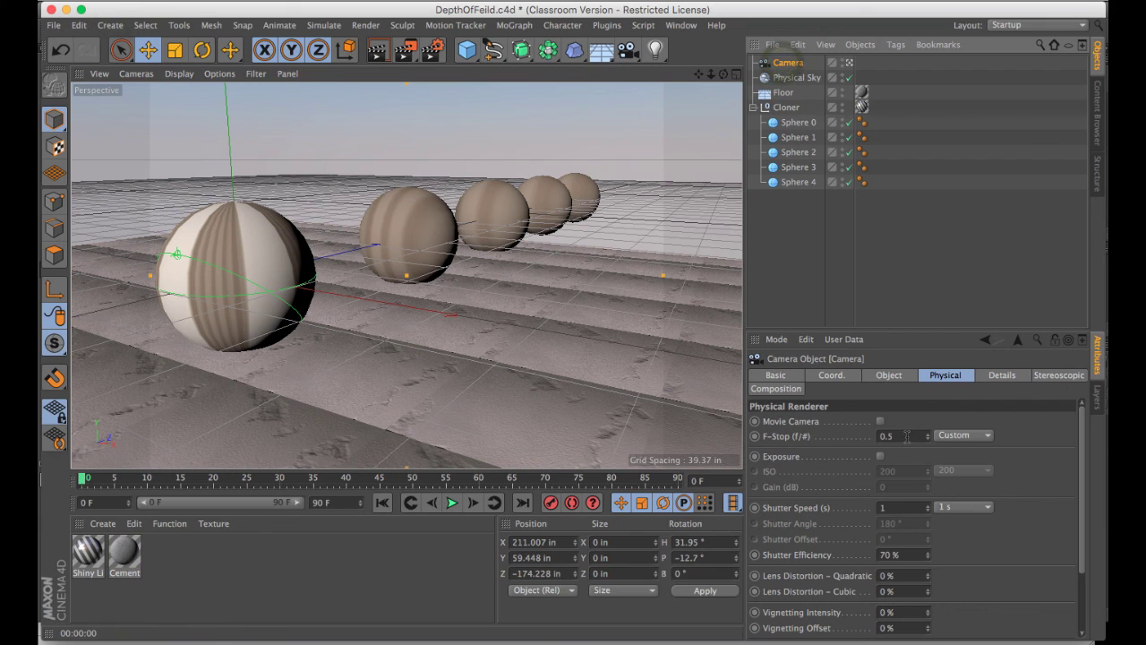